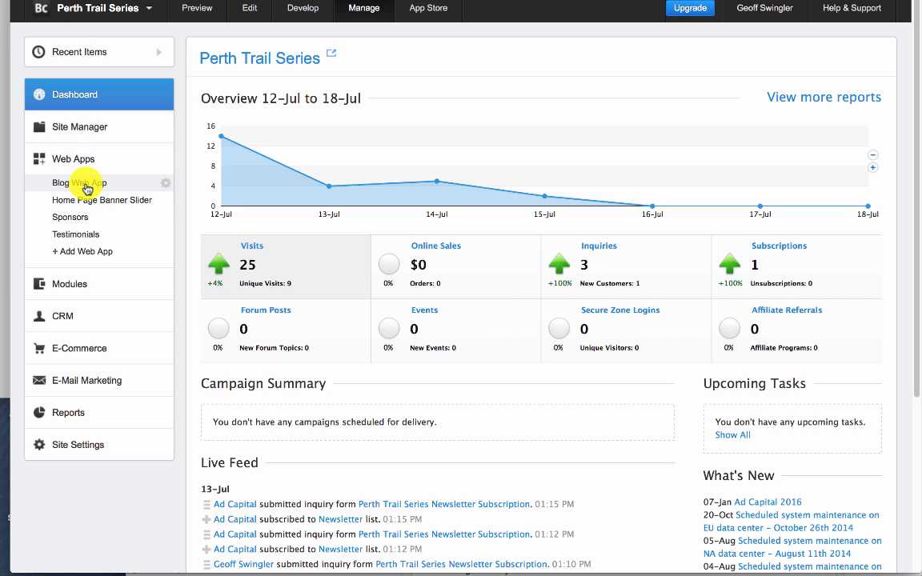
- Open the Blog Web App items, and preview the site's home page to examine its event posts and event lists
click(85, 187)
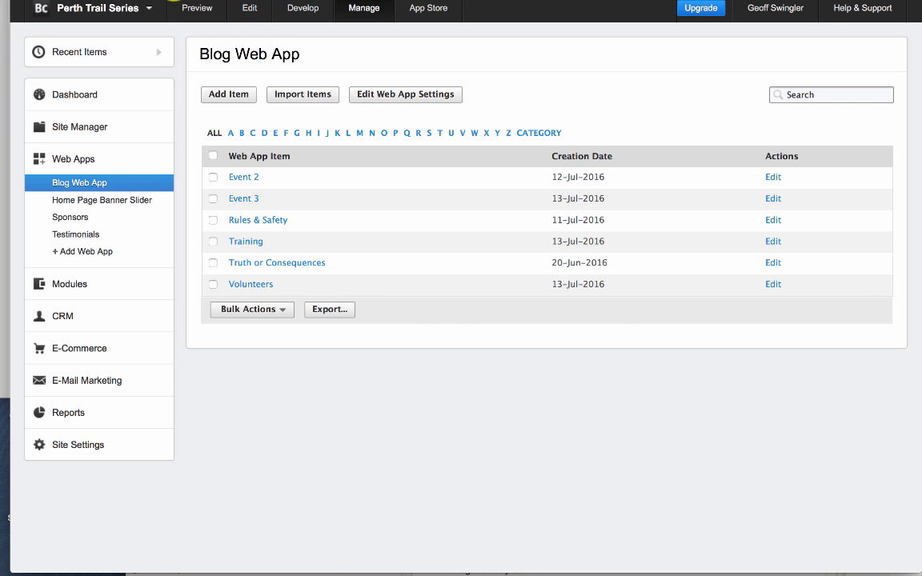
click(177, 7)
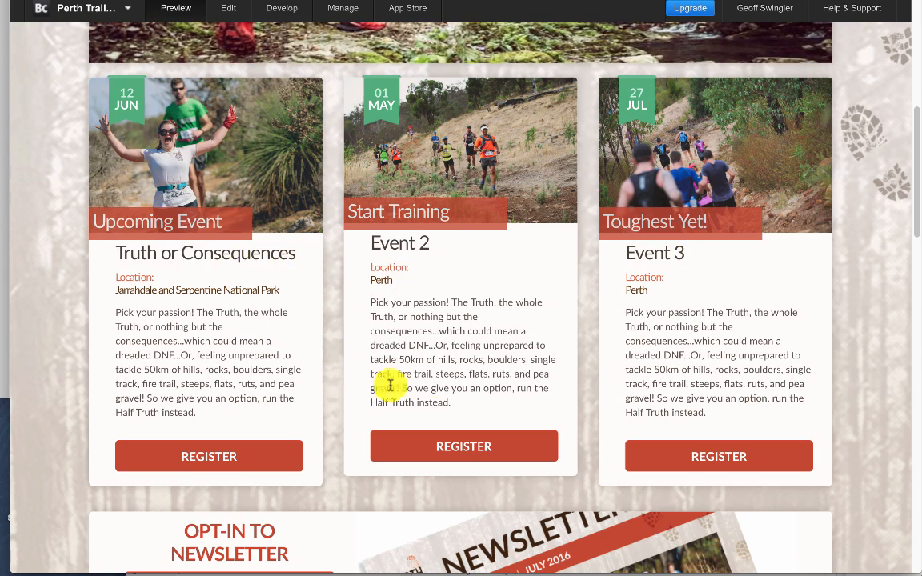
scroll(456, 365, down, 6)
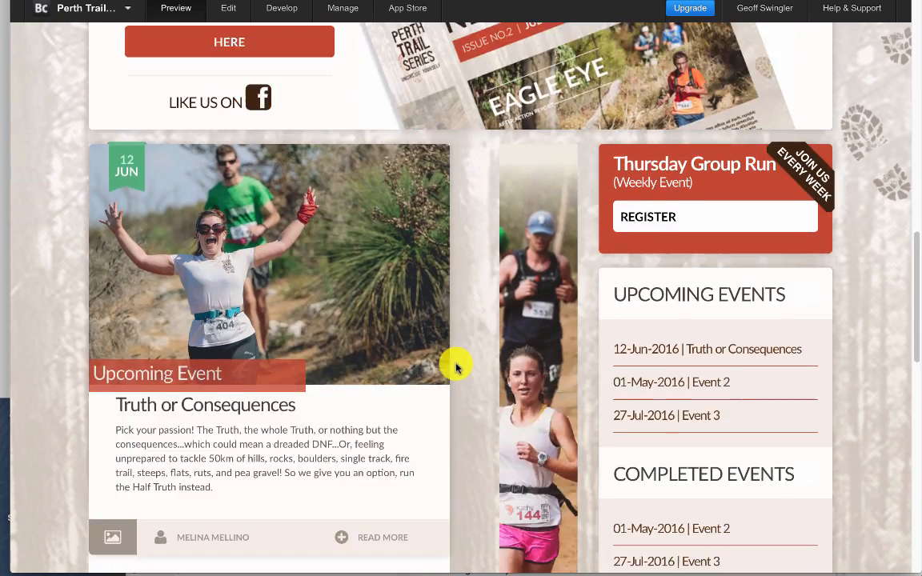
scroll(456, 365, down, 1)
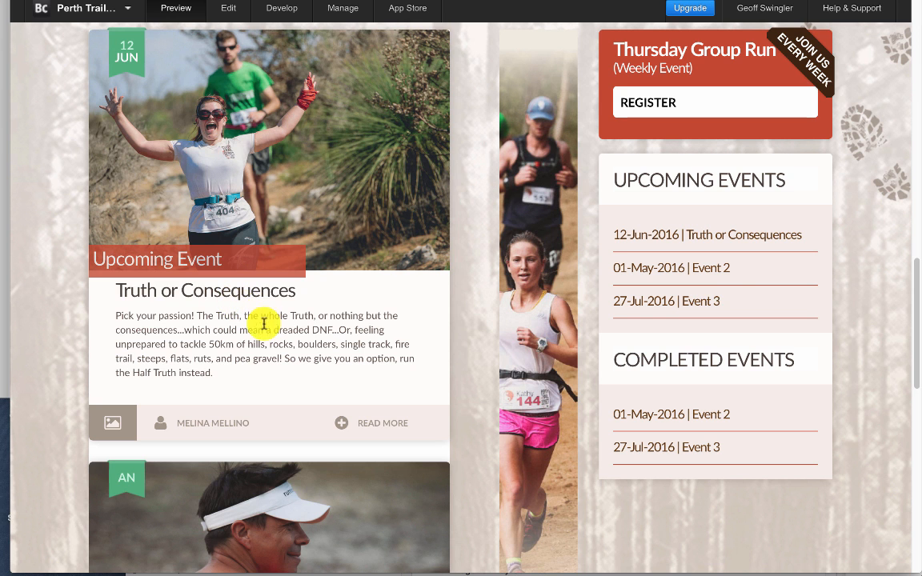
scroll(439, 386, down, 3)
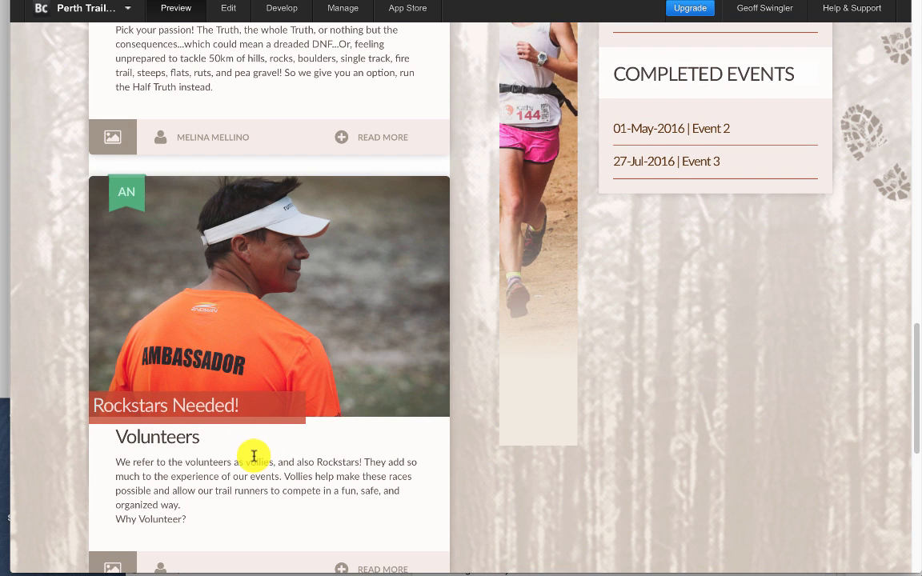
scroll(252, 455, down, 1)
scroll(224, 449, down, 1)
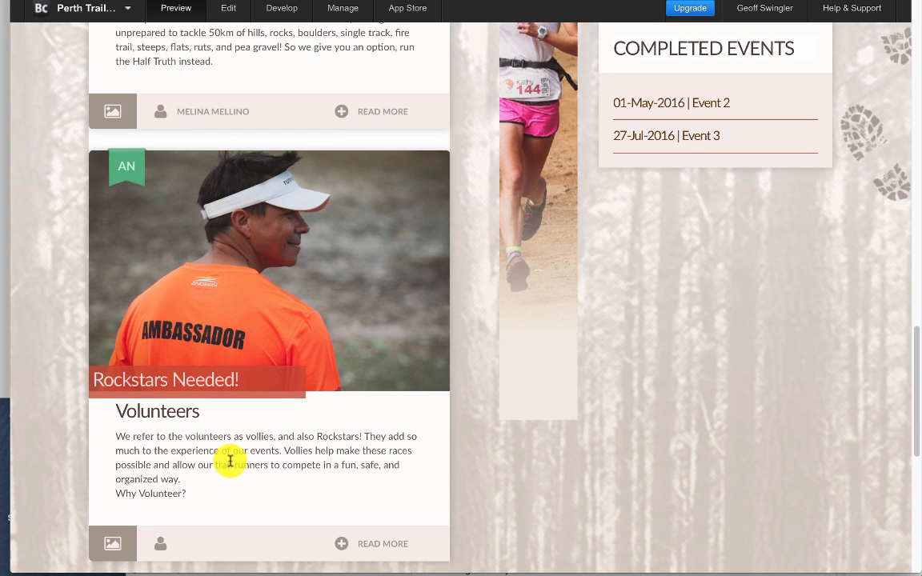
scroll(229, 462, down, 1)
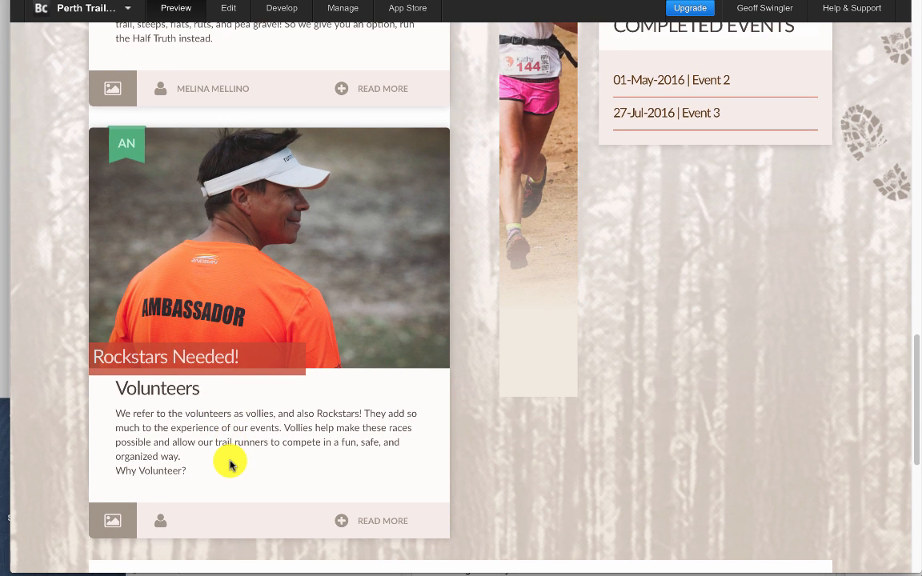
scroll(221, 419, up, 5)
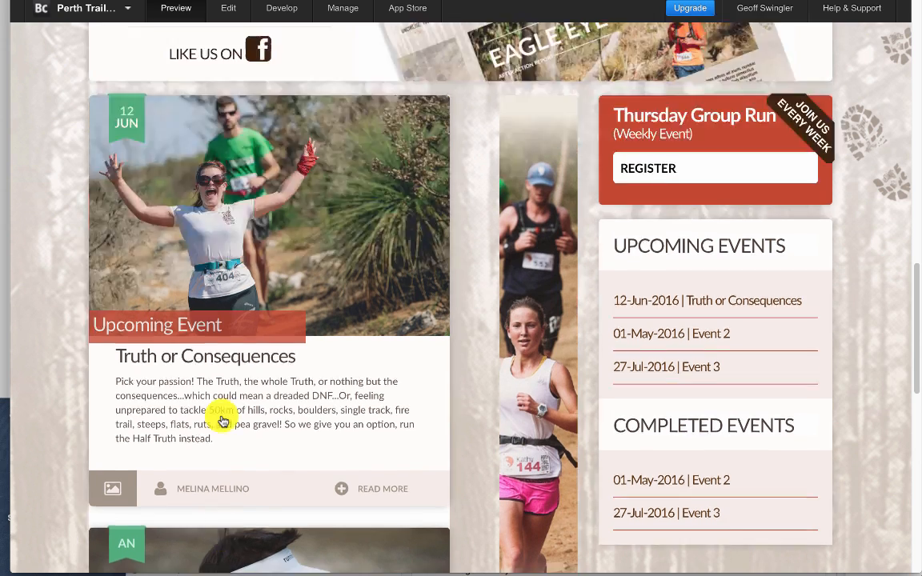
scroll(223, 420, up, 10)
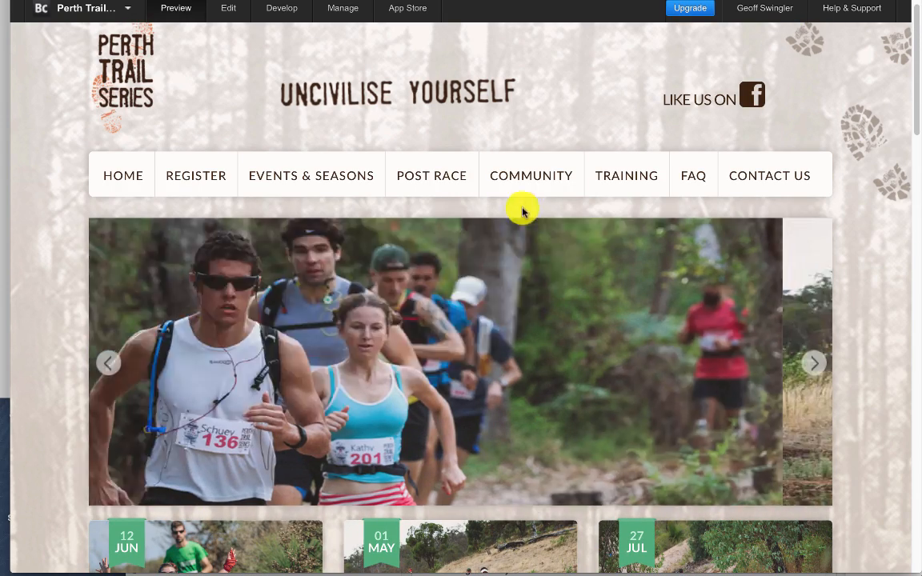
- Open the Community page in the site preview and examine the Rules & Safety post beside the Latest Stories list
click(541, 174)
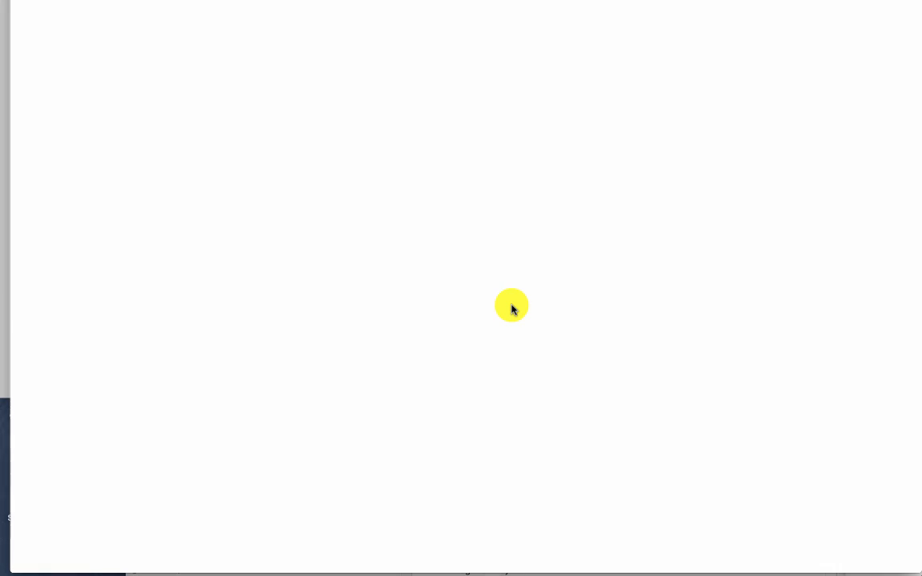
scroll(444, 354, down, 3)
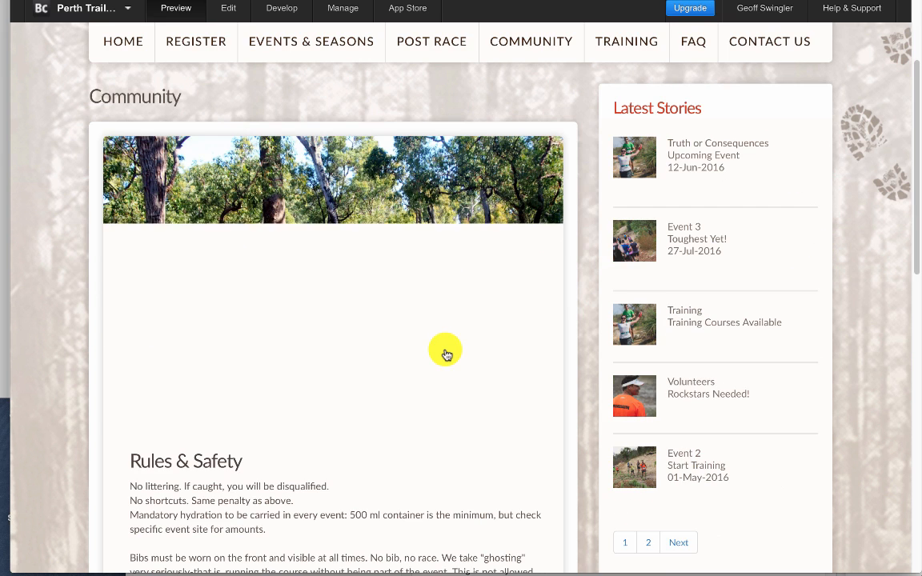
scroll(274, 470, down, 1)
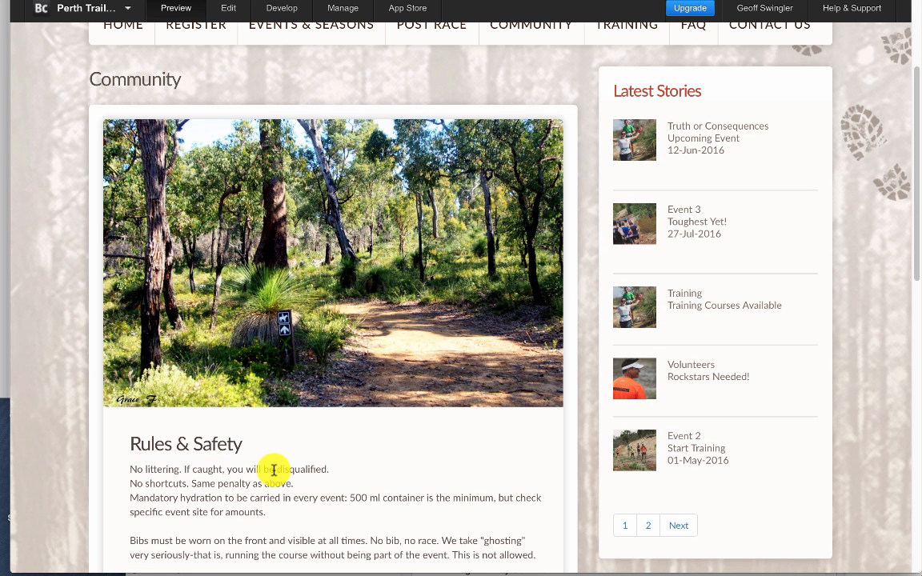
scroll(274, 470, down, 1)
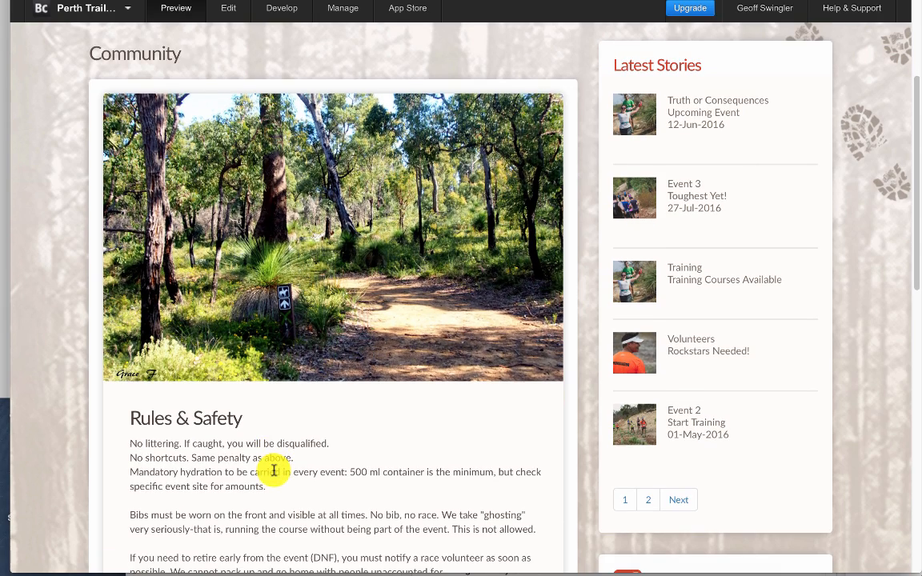
scroll(274, 470, down, 3)
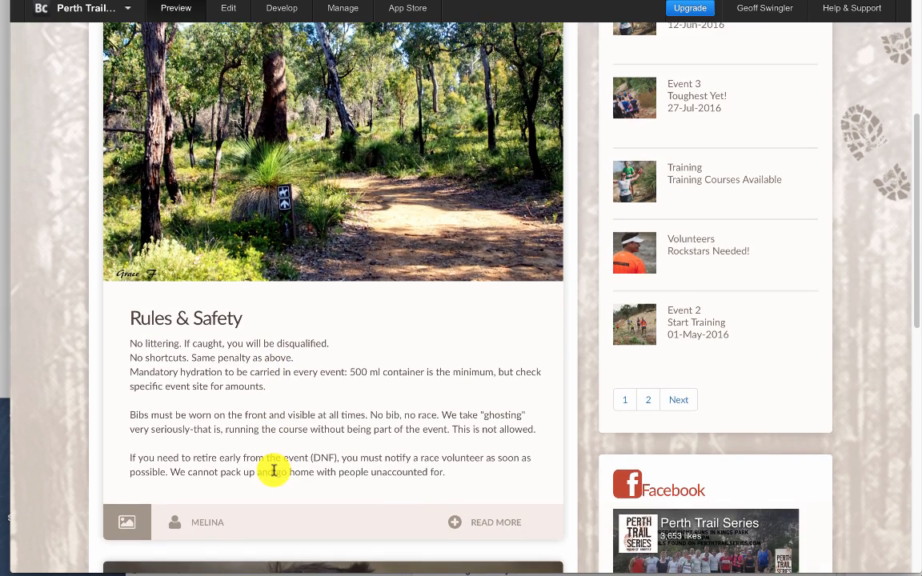
scroll(274, 471, up, 7)
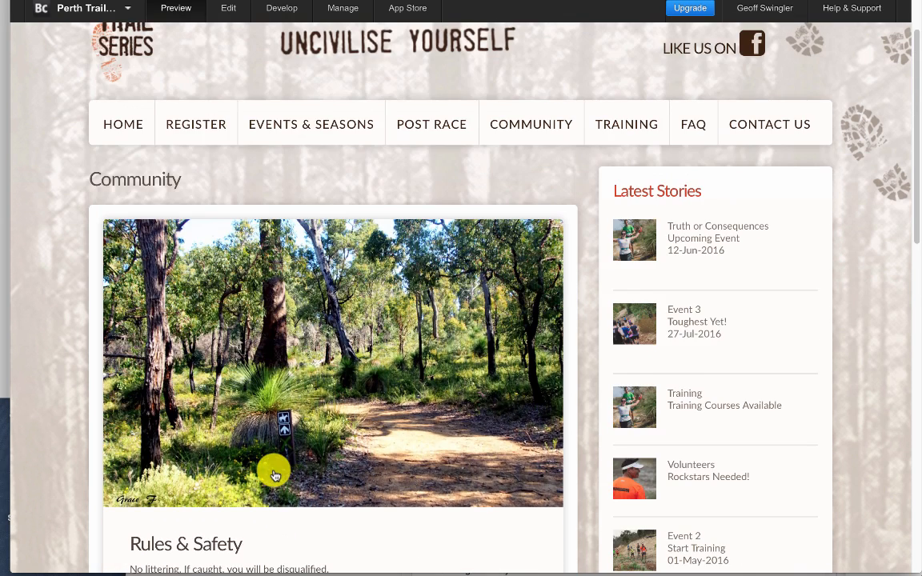
scroll(274, 476, up, 3)
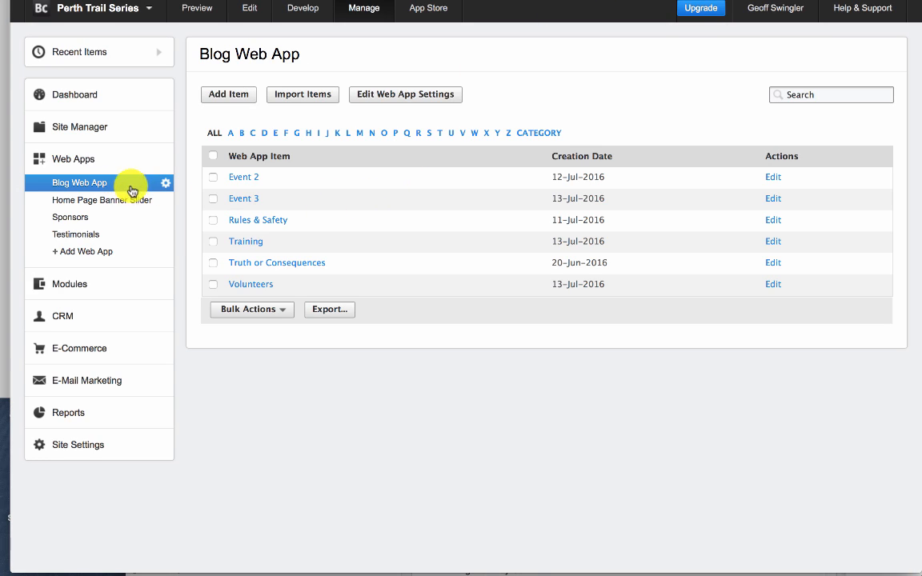
- Start a new item in the Blog Web App and review the fields of its form
click(228, 96)
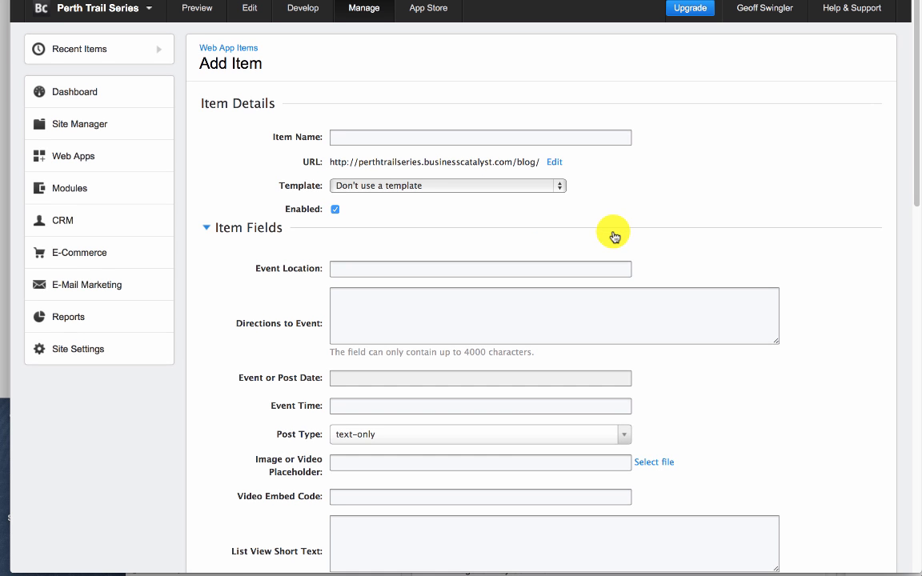
scroll(613, 237, down, 5)
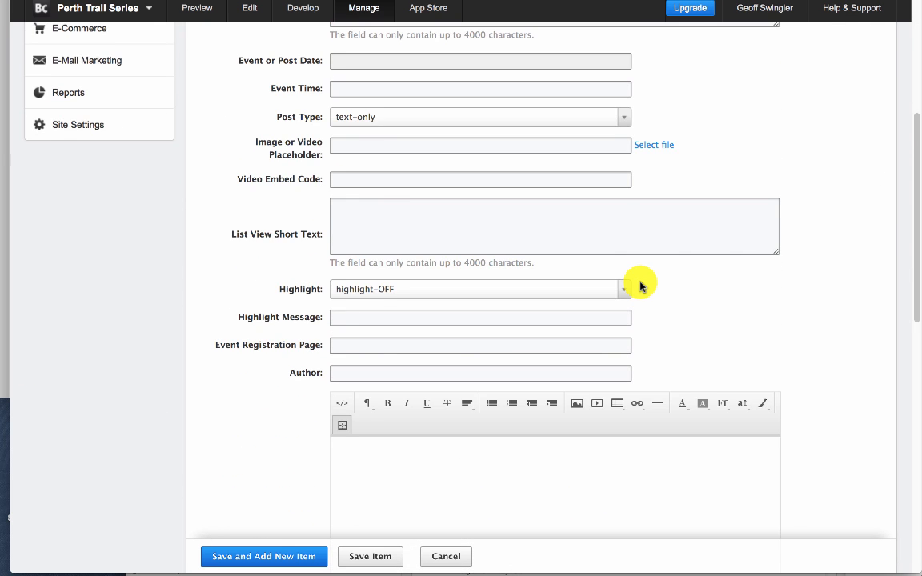
scroll(641, 286, down, 7)
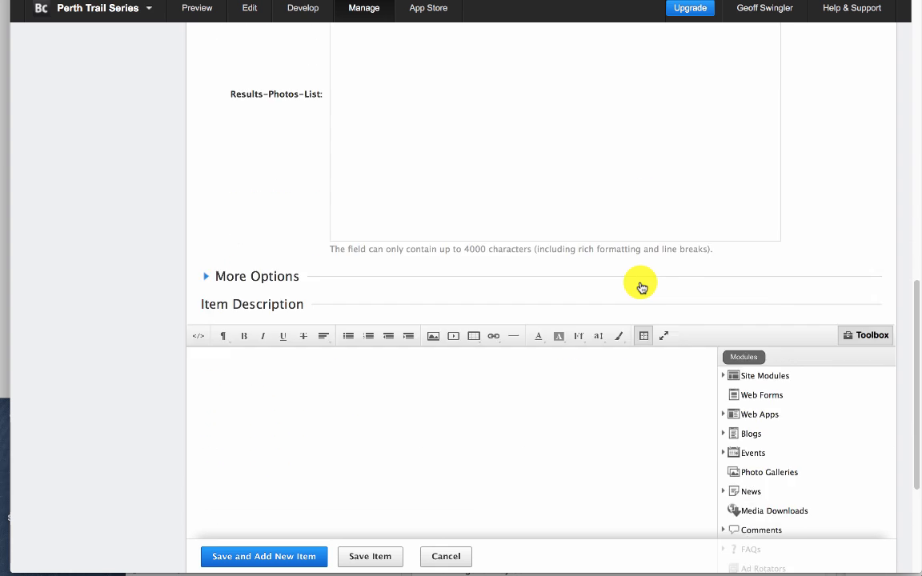
scroll(643, 287, down, 3)
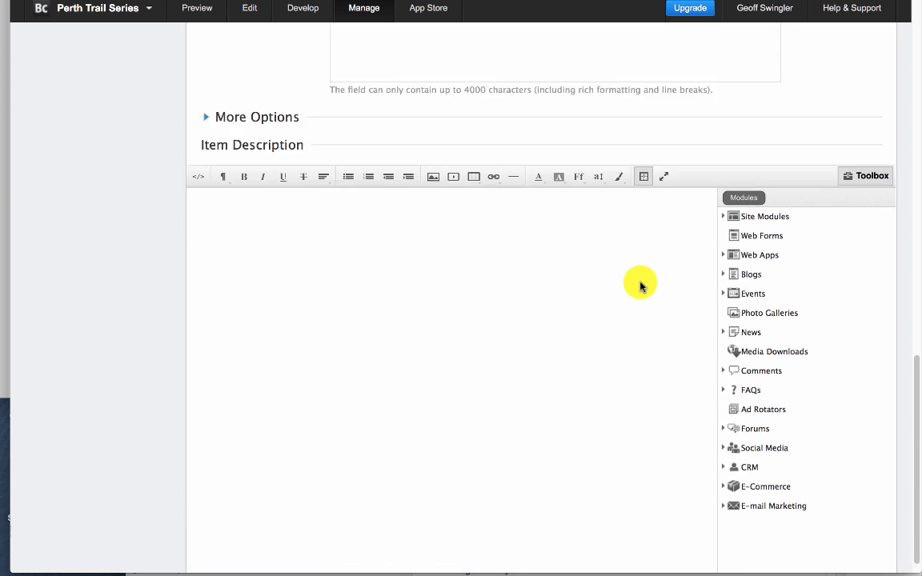
scroll(641, 286, up, 15)
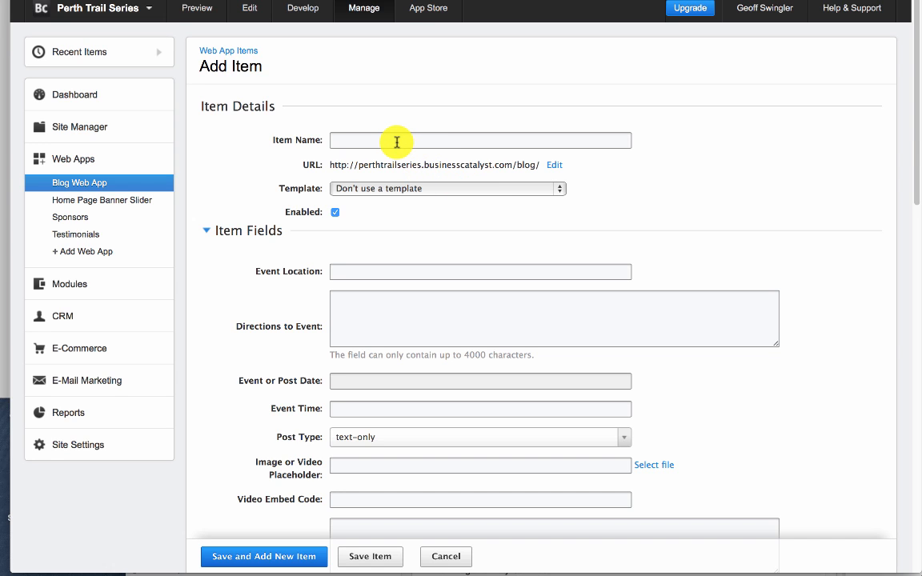
- Name the item "Event 4", with "Perth" as the event location and "Take a left..." as the directions
click(430, 141)
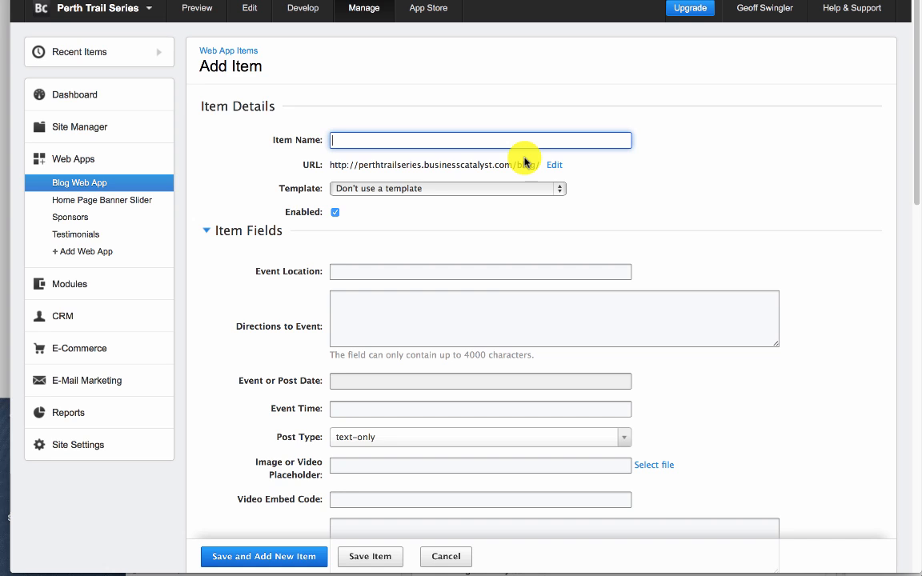
text(Event 4)
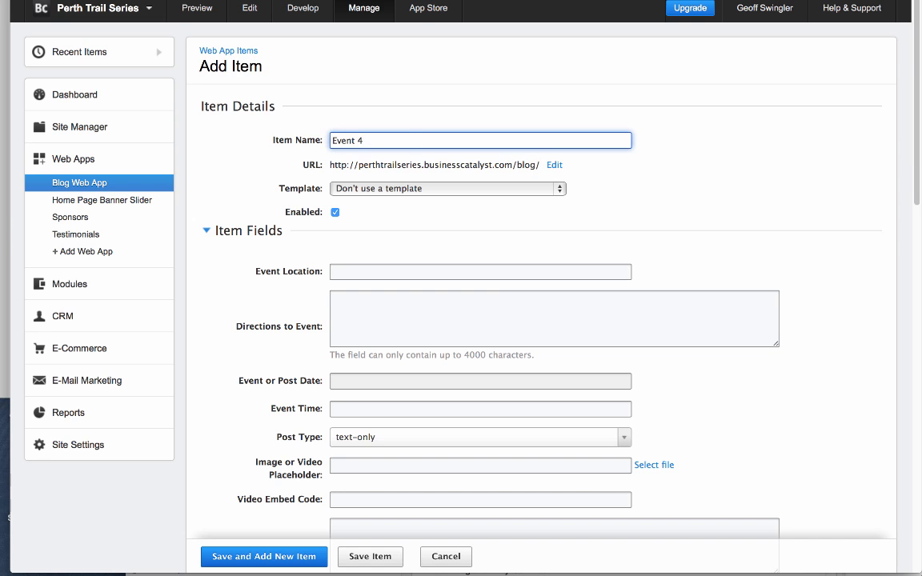
click(483, 265)
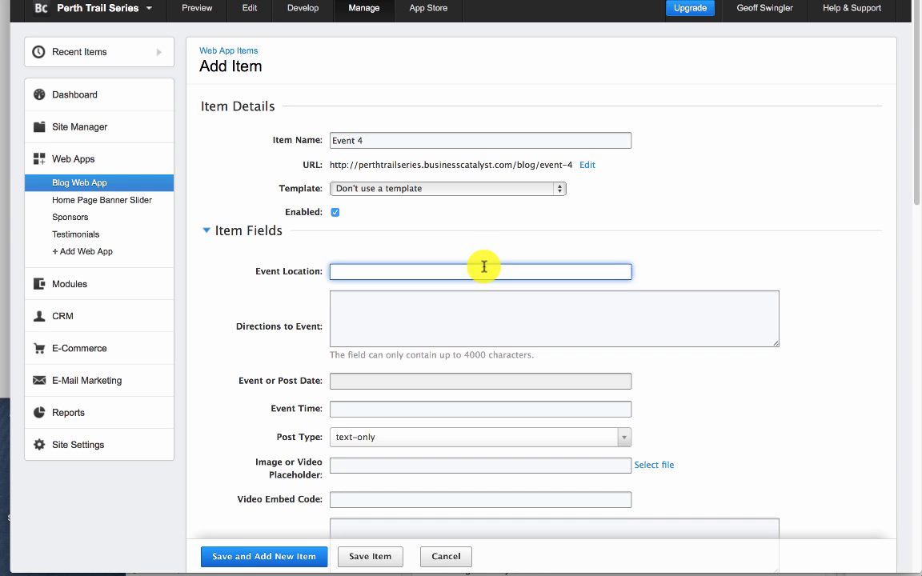
text(Perth)
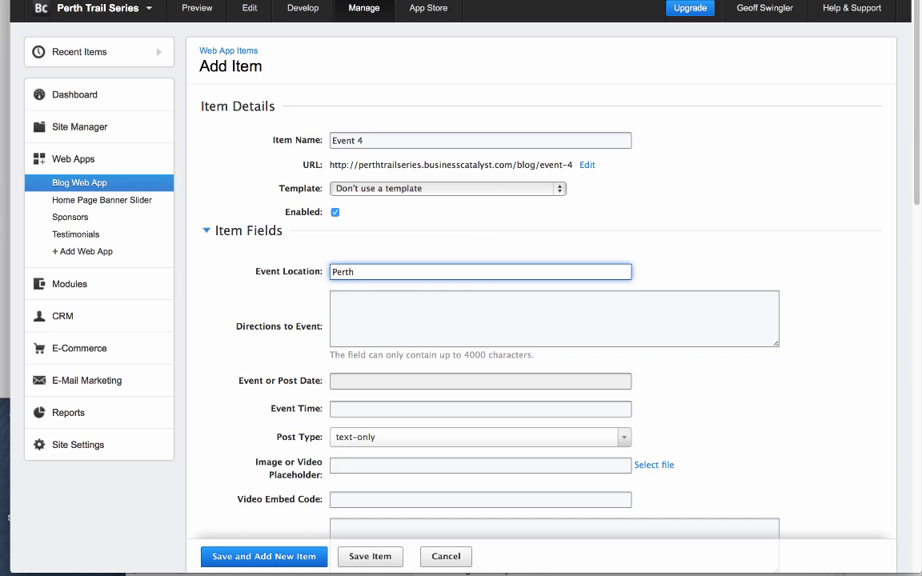
click(481, 309)
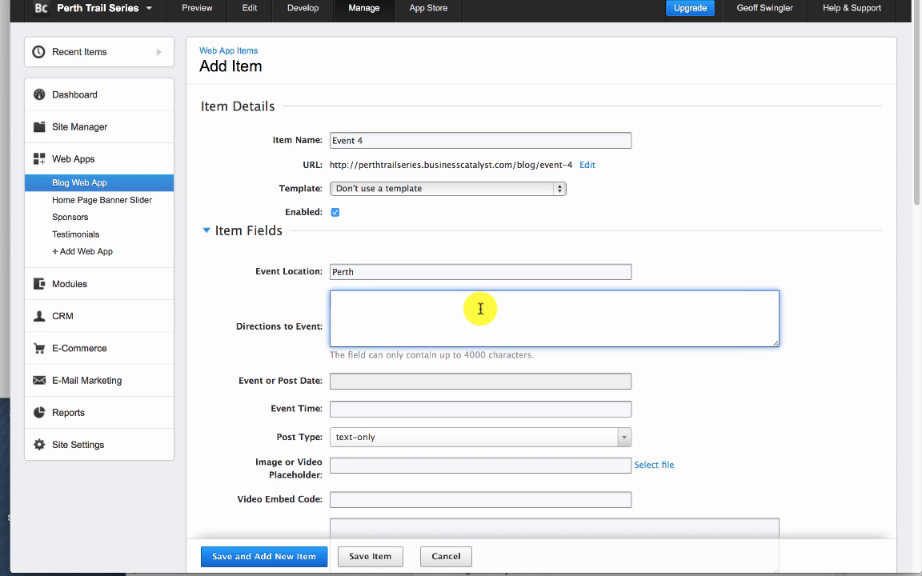
text(Take a left...)
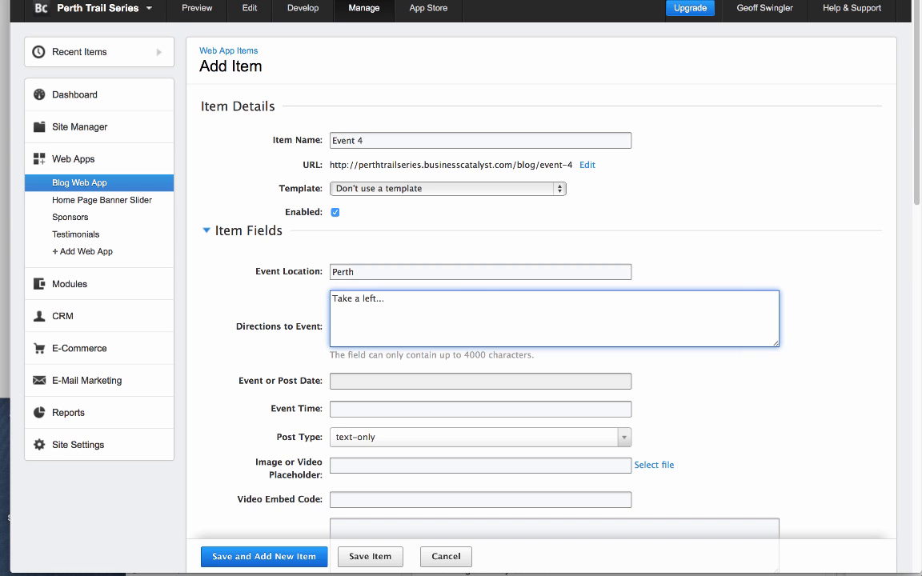
- Set the event date to 13-Aug-2016 and the event time to "From 7am"
click(408, 382)
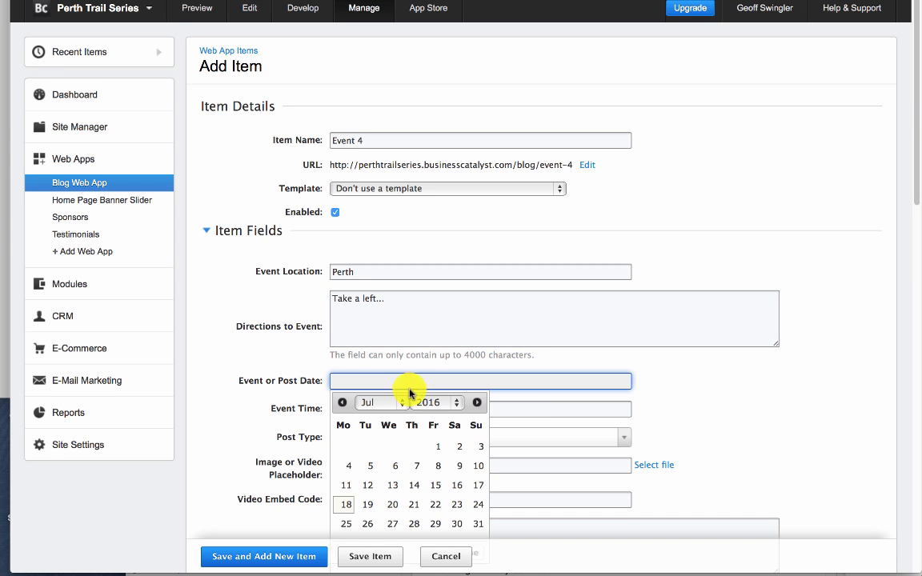
scroll(409, 393, down, 3)
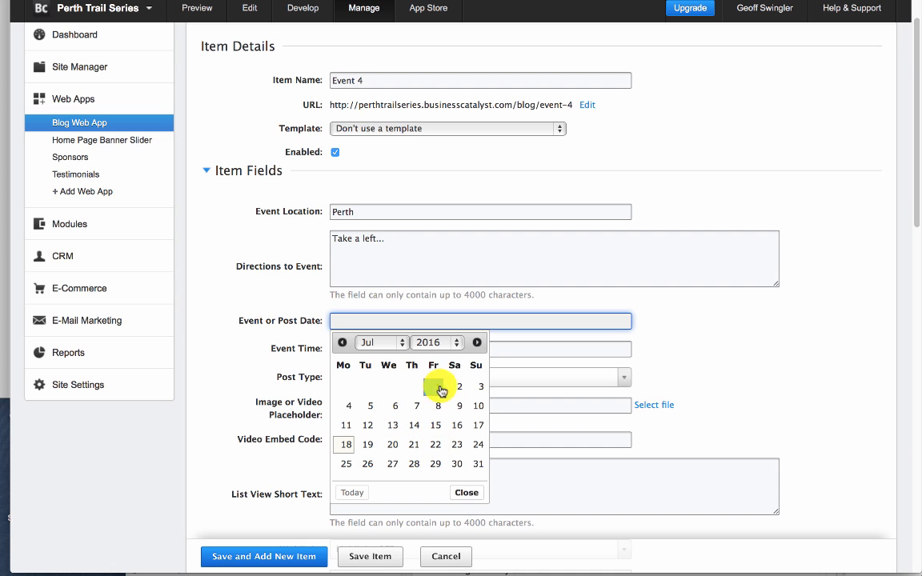
click(384, 344)
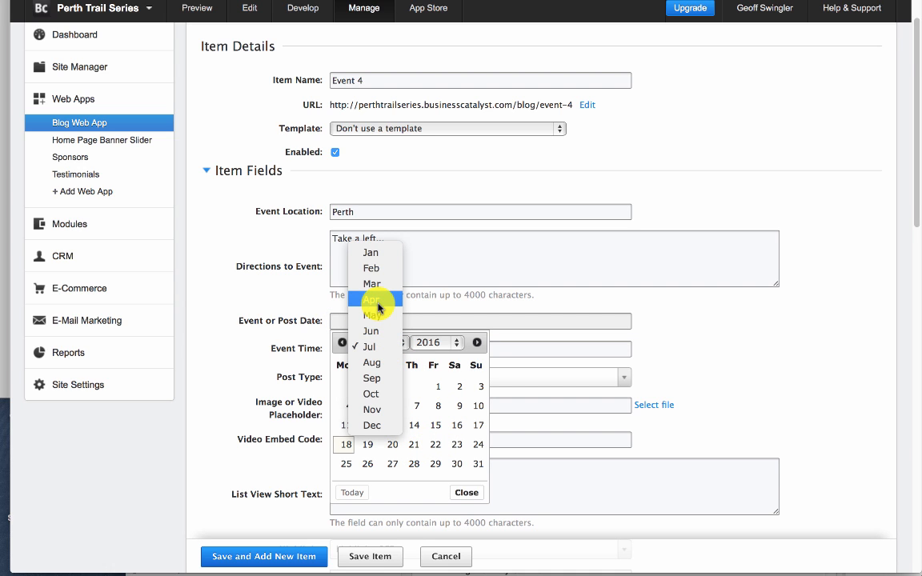
click(372, 363)
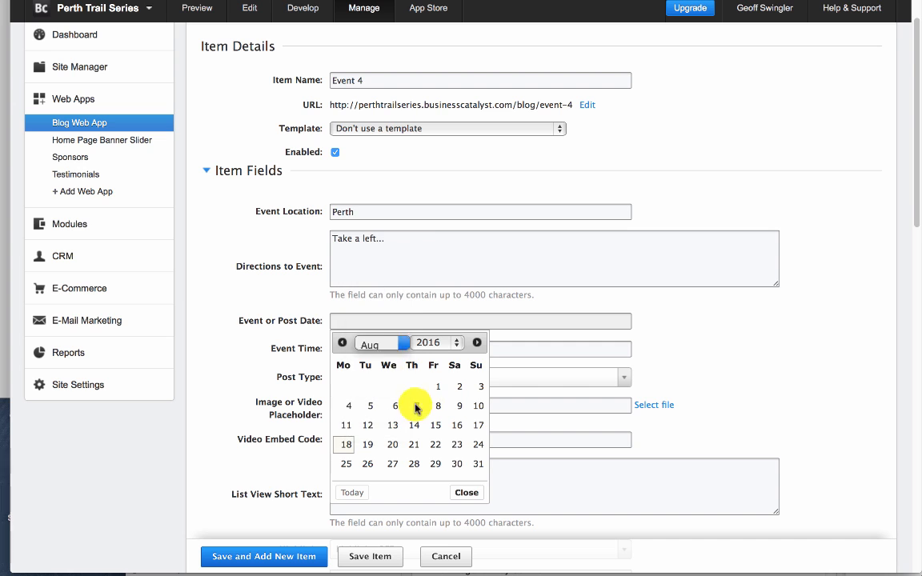
click(457, 406)
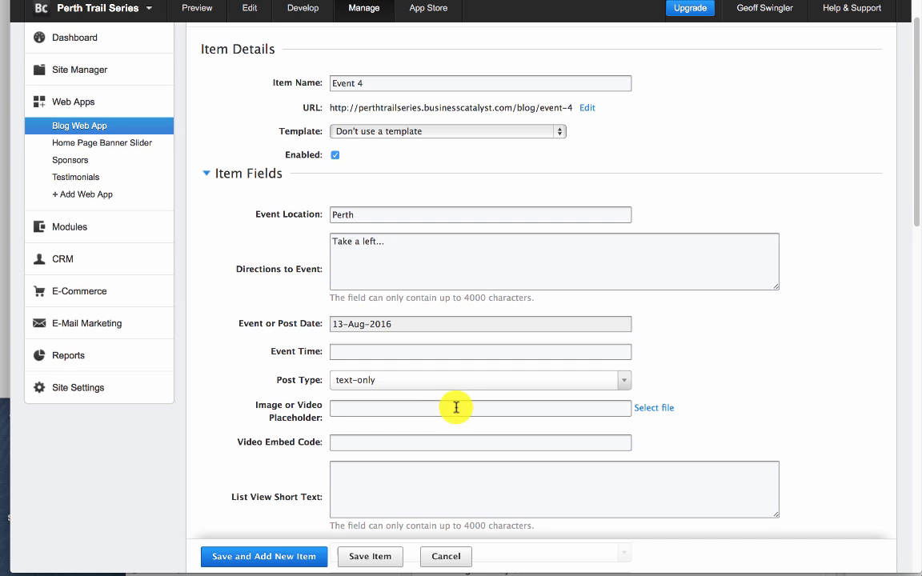
click(376, 352)
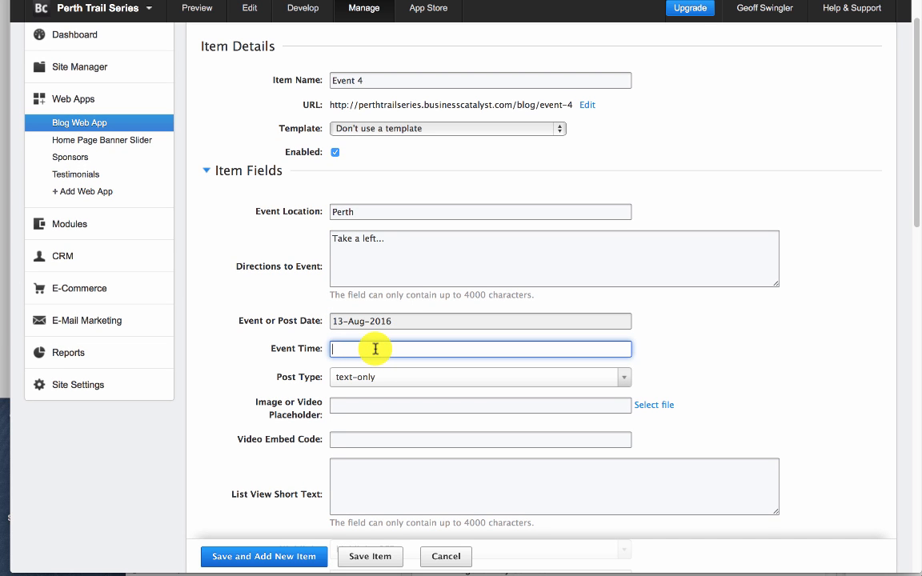
text(From 7am)
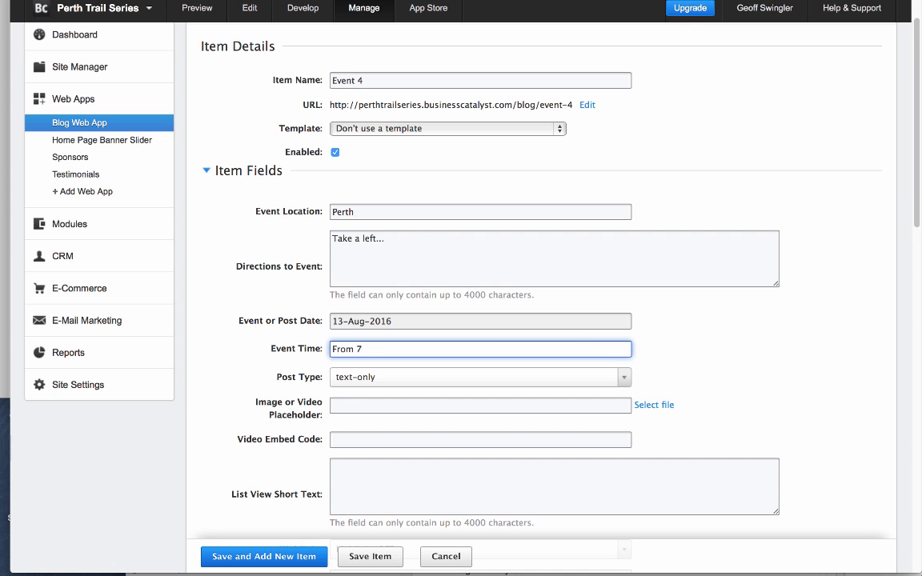
- Set the event item's post type to image
click(398, 383)
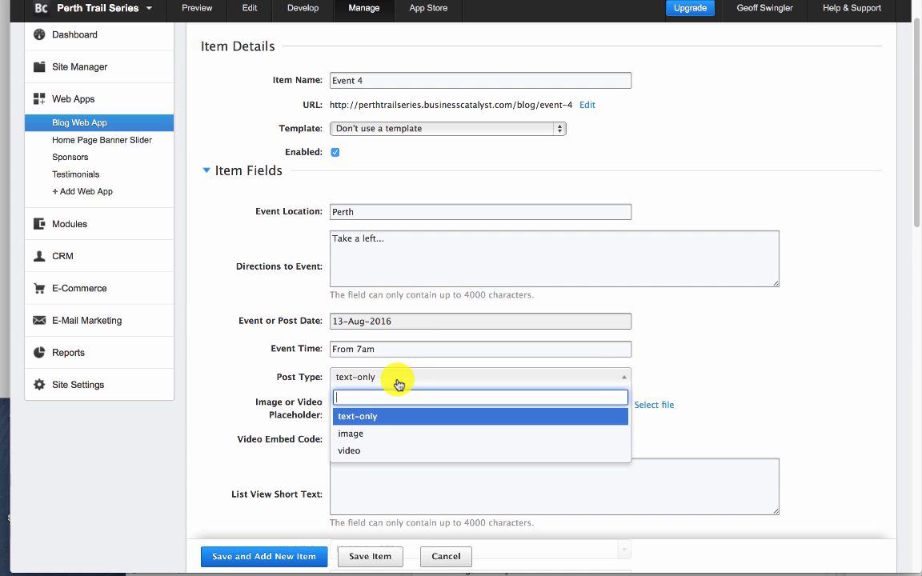
click(420, 436)
scroll(560, 411, down, 1)
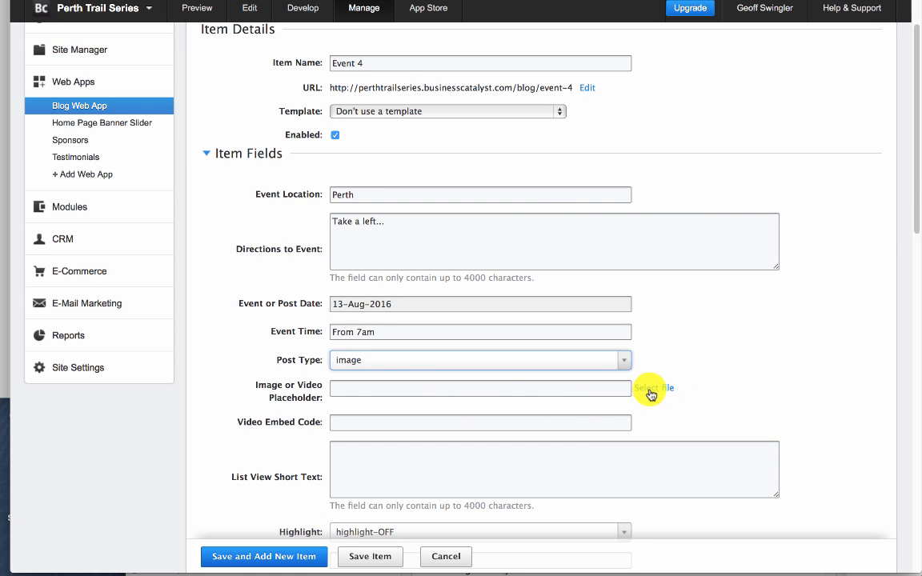
- Open the file browser for the image placeholder and look through the site's Slider and Events/Moonshadow image folders
drag(253, 386, 401, 393)
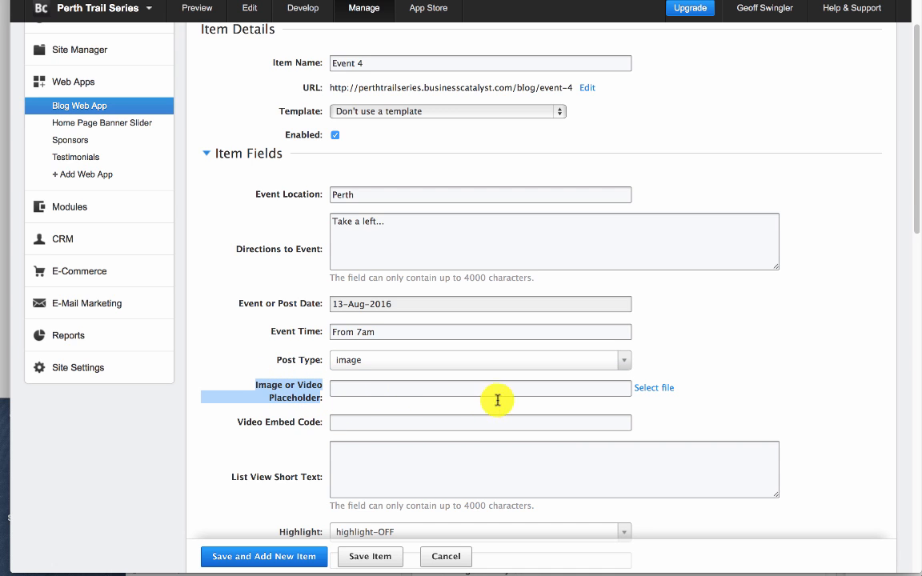
click(570, 393)
click(649, 390)
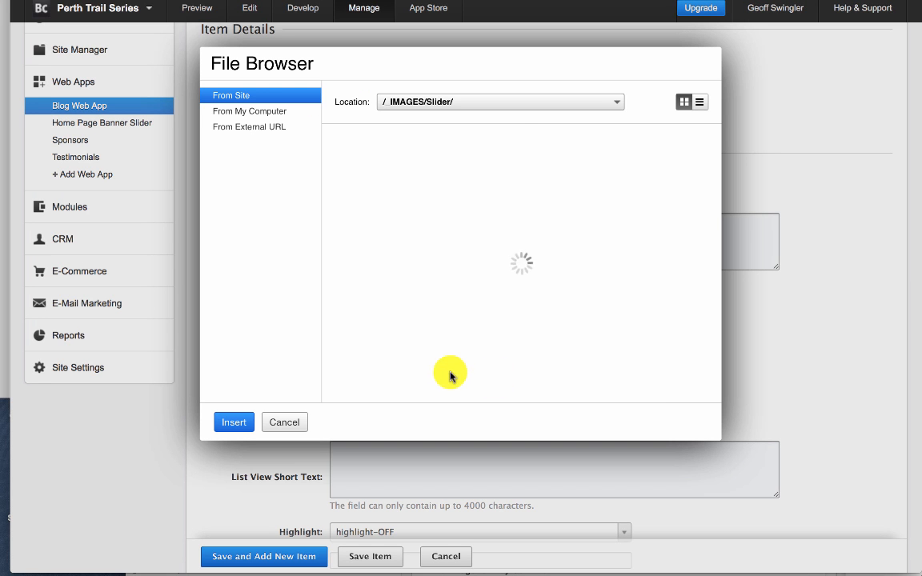
click(471, 189)
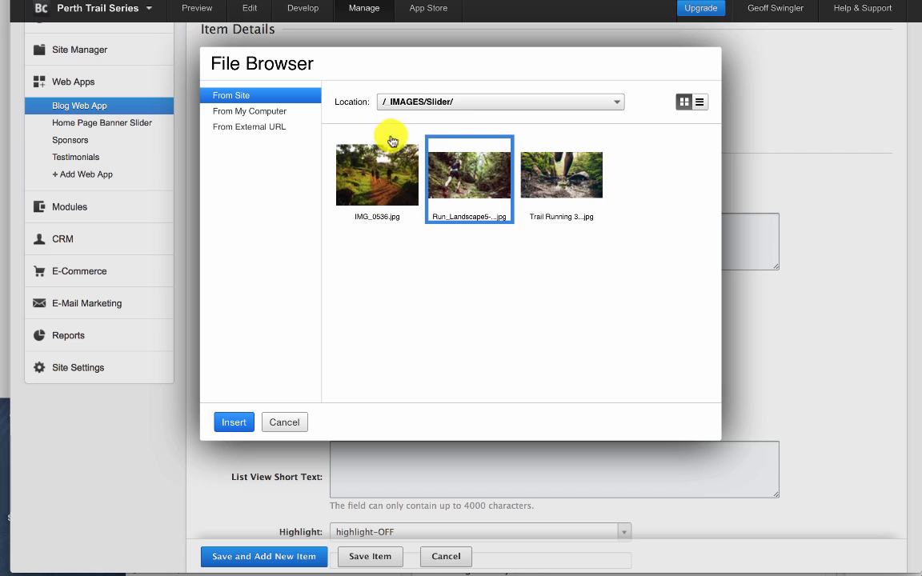
click(472, 108)
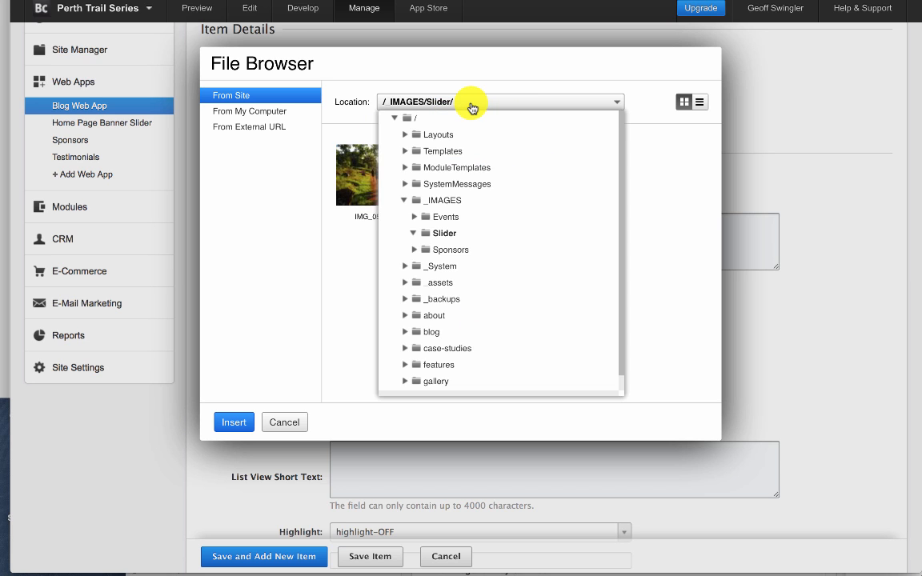
click(414, 217)
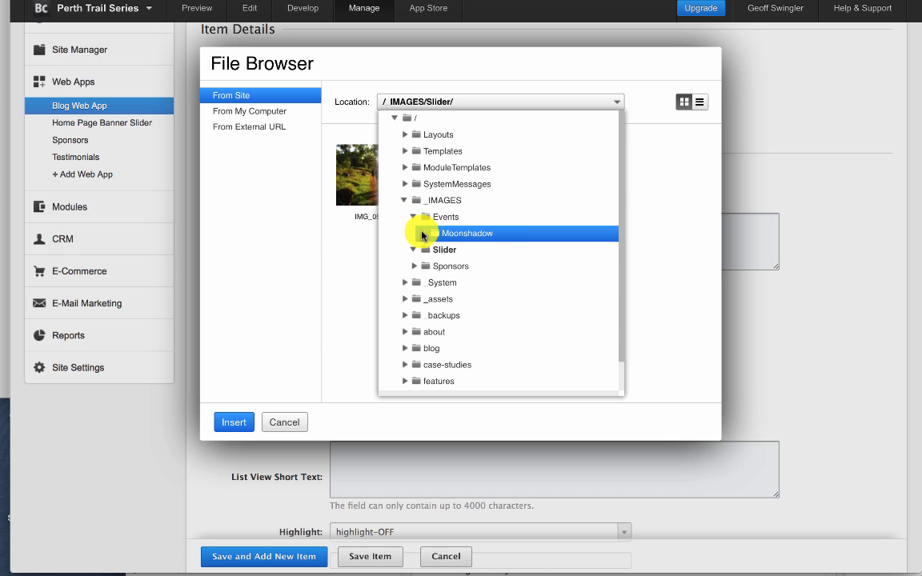
click(422, 234)
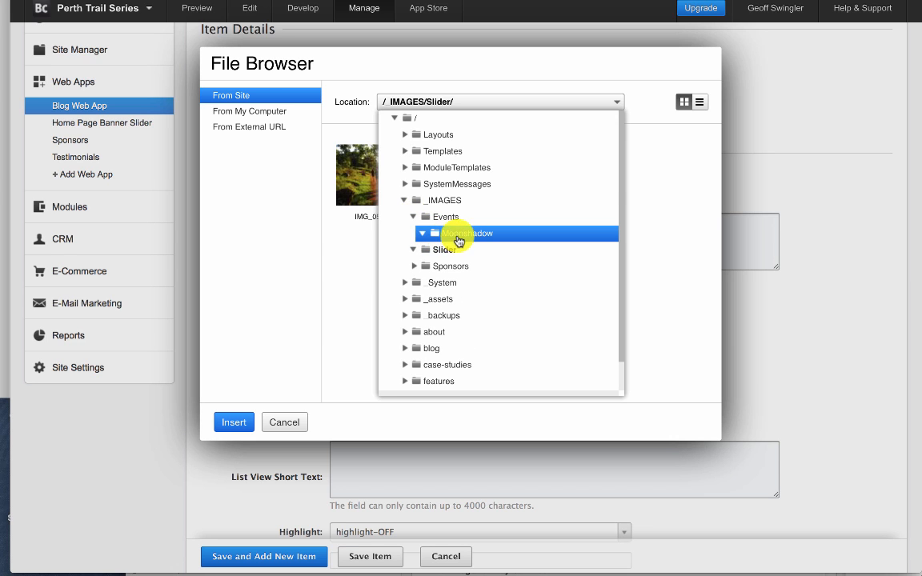
click(460, 233)
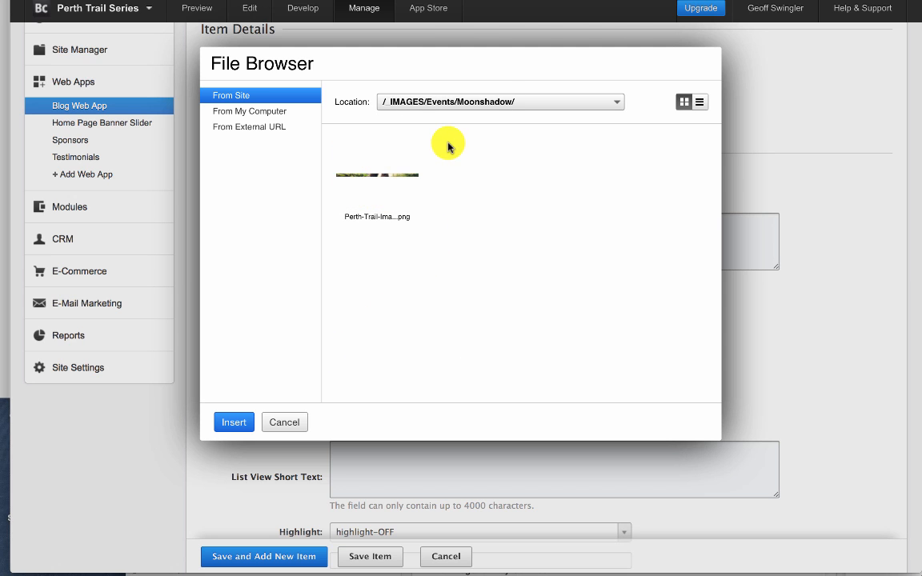
- Insert event-3.jpg from the site's /_IMAGES/Events folder as the image placeholder
click(494, 102)
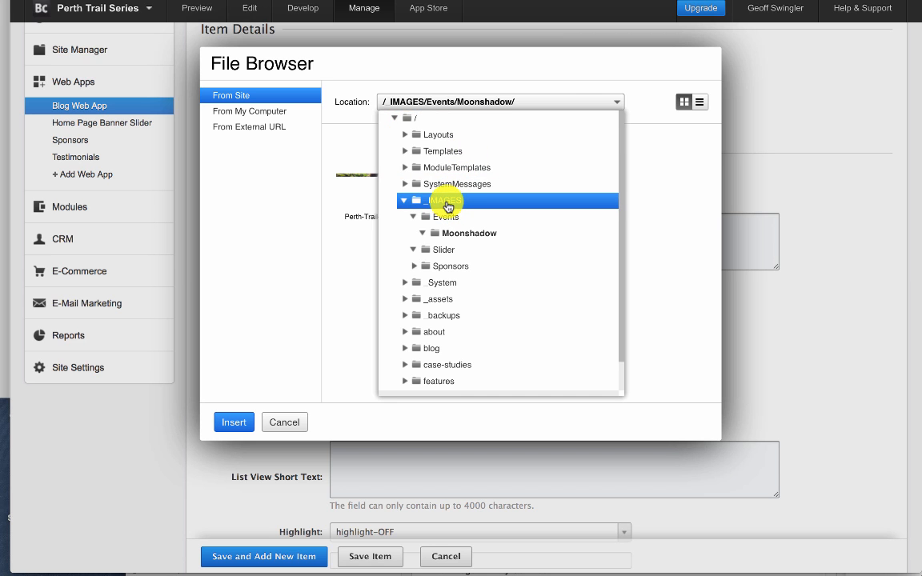
click(448, 206)
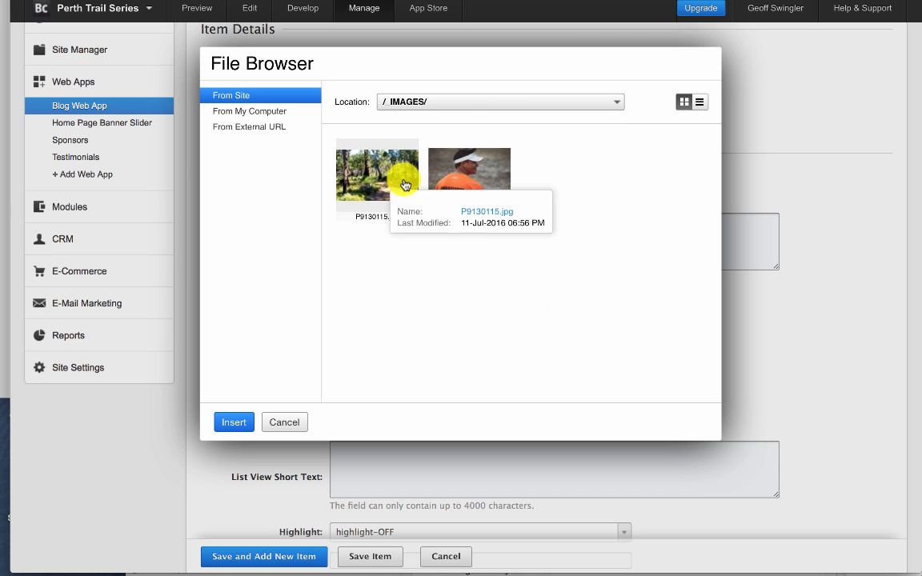
click(470, 102)
click(458, 213)
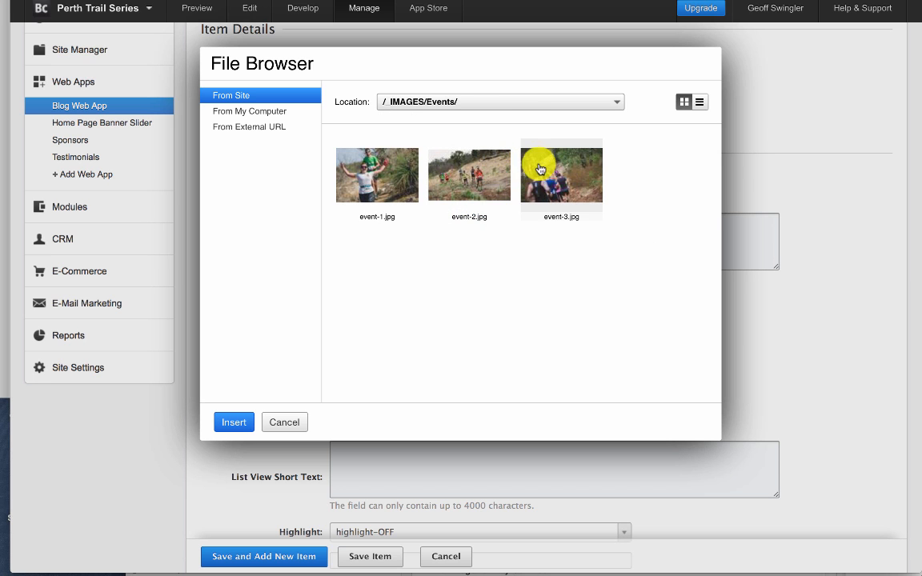
click(540, 169)
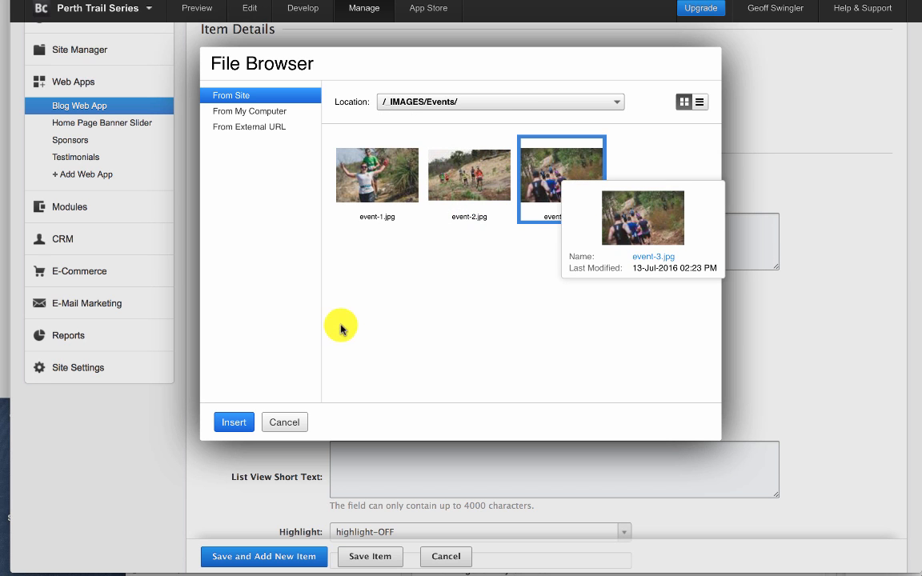
click(233, 423)
- Enter "Short description...." as the list view short text, leaving the video embed code empty
scroll(474, 383, down, 3)
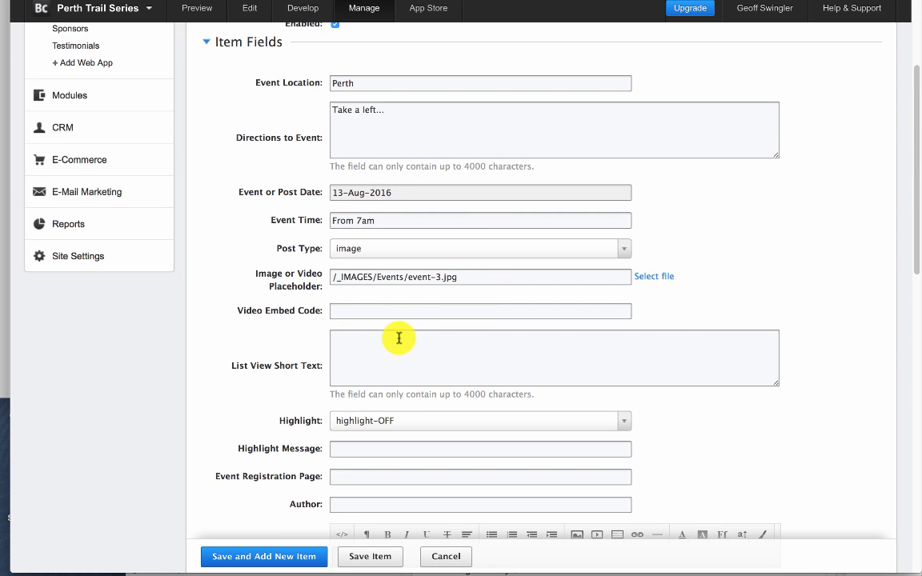
click(358, 310)
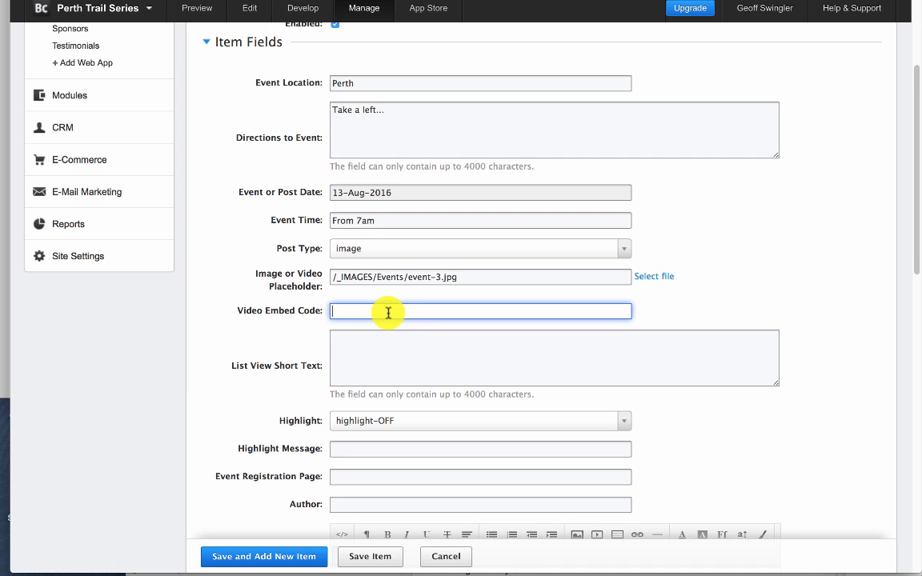
scroll(386, 345, down, 1)
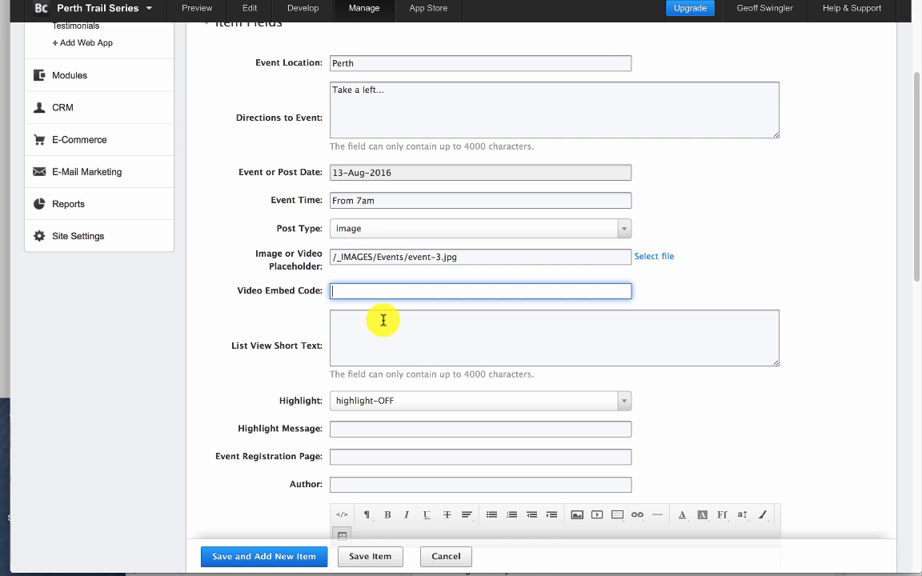
click(377, 327)
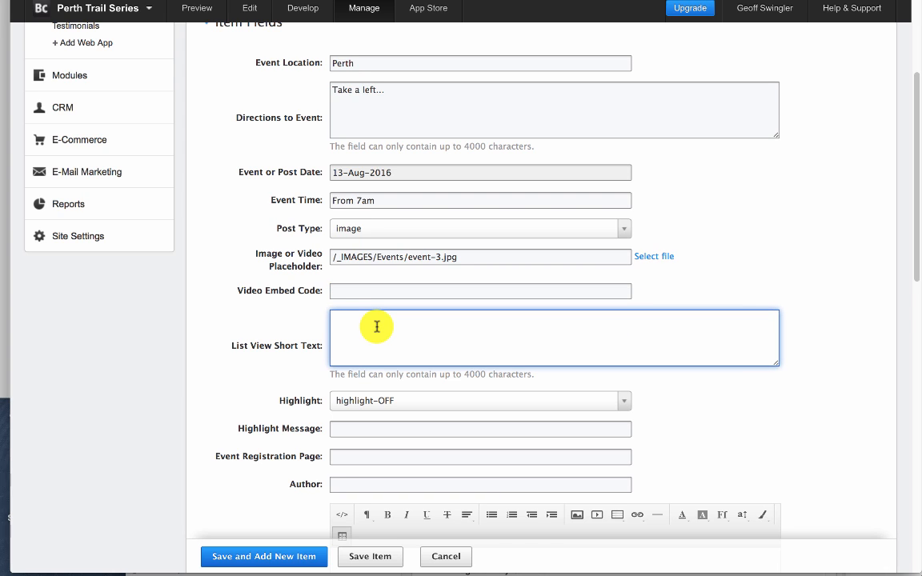
text(Short d)
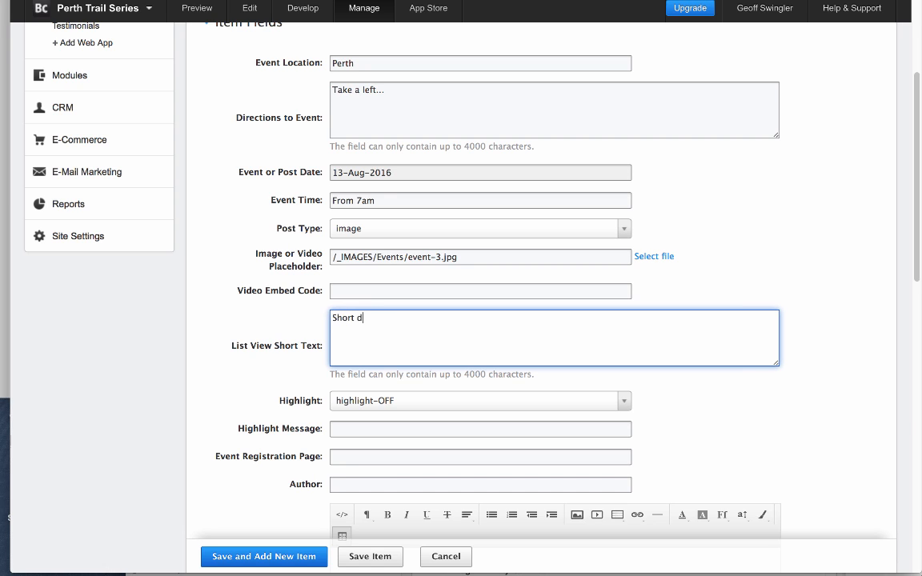
text(escription....)
- Open the Home page in the site preview and examine the highlight banners on the event cards
scroll(410, 376, down, 1)
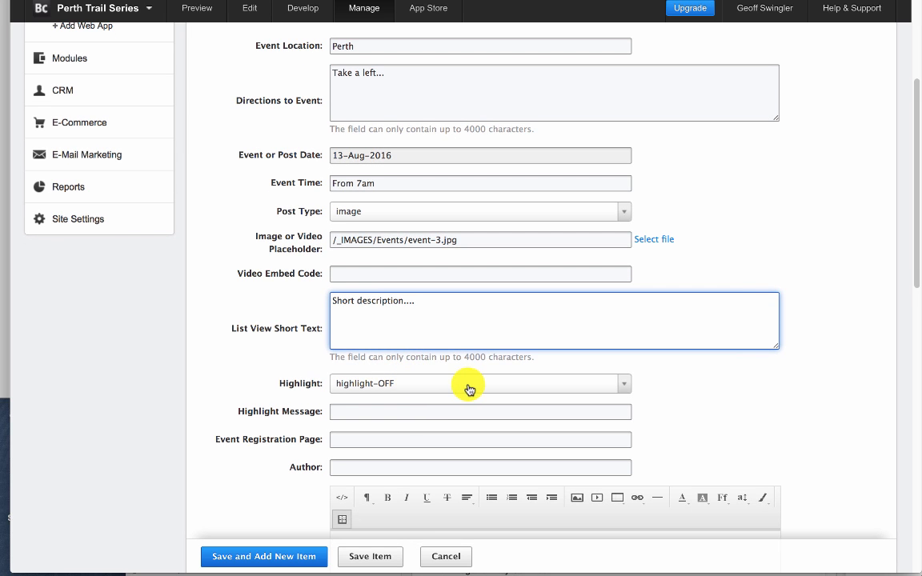
scroll(473, 378, down, 1)
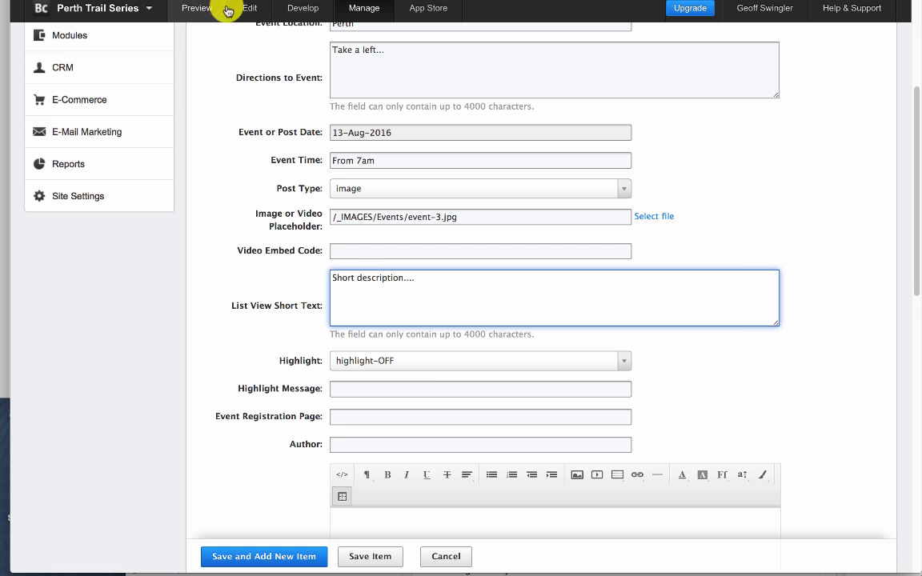
click(188, 7)
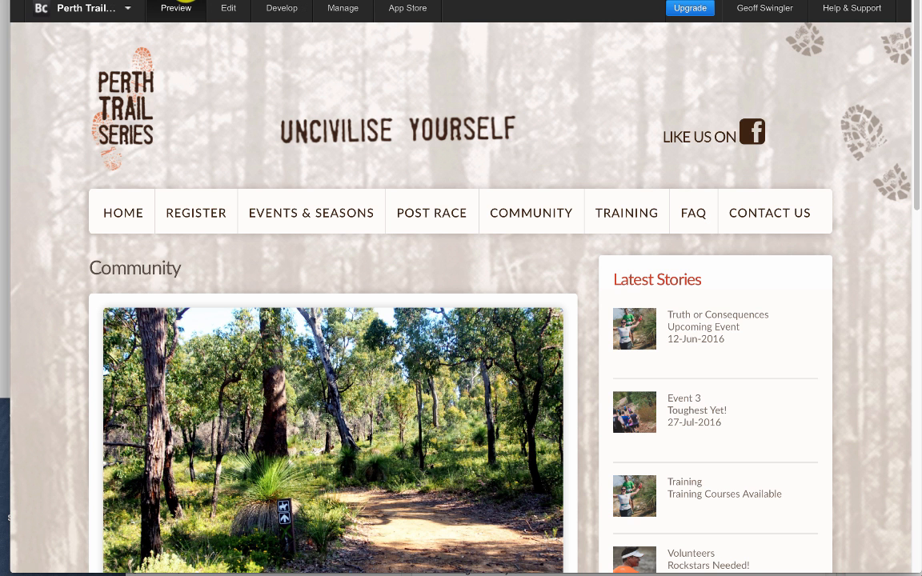
click(116, 213)
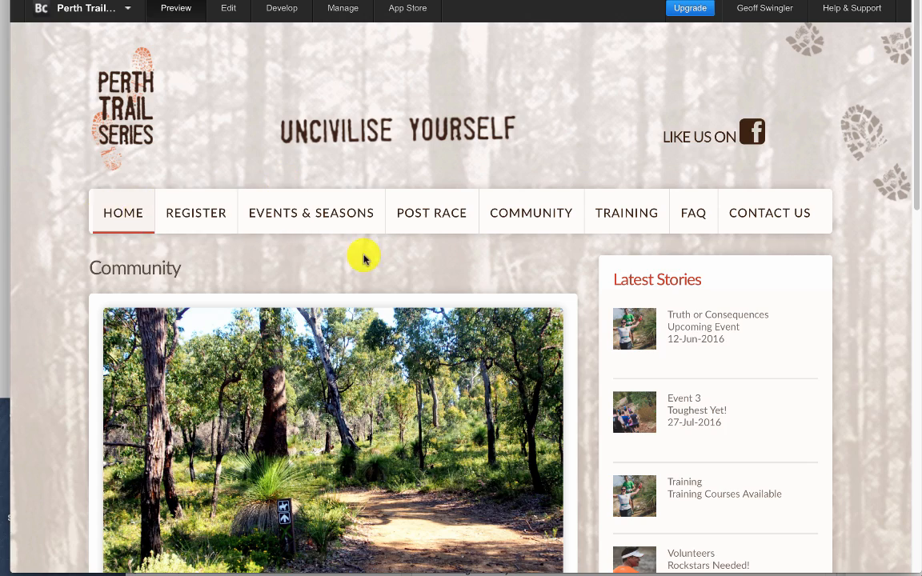
scroll(392, 304, down, 1)
scroll(379, 332, down, 5)
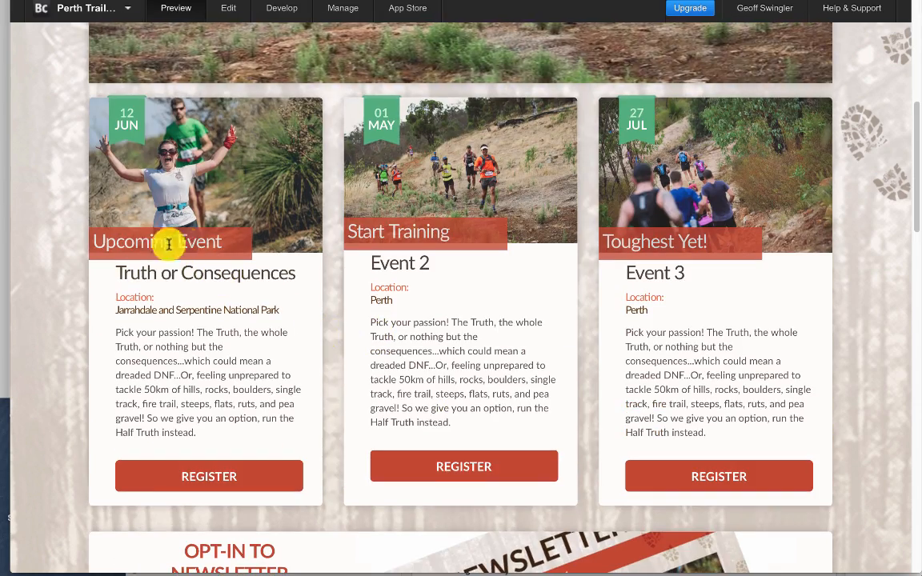
drag(225, 244, 93, 241)
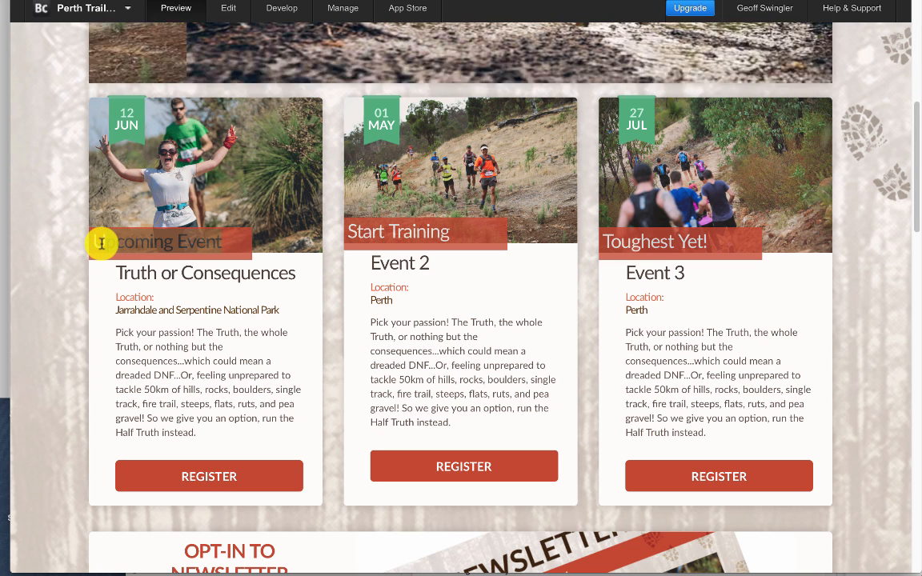
click(233, 252)
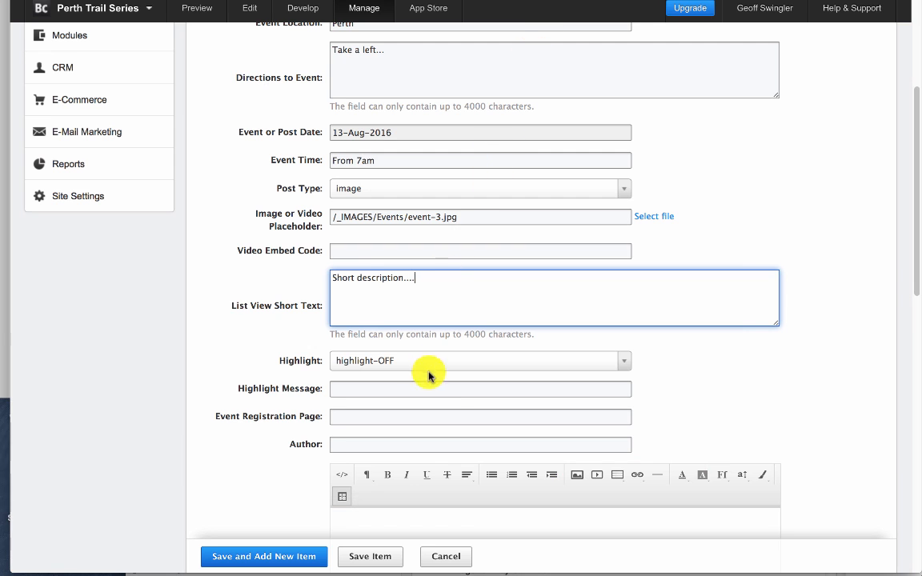
- Set the highlight message to "Enter Now!"
click(429, 388)
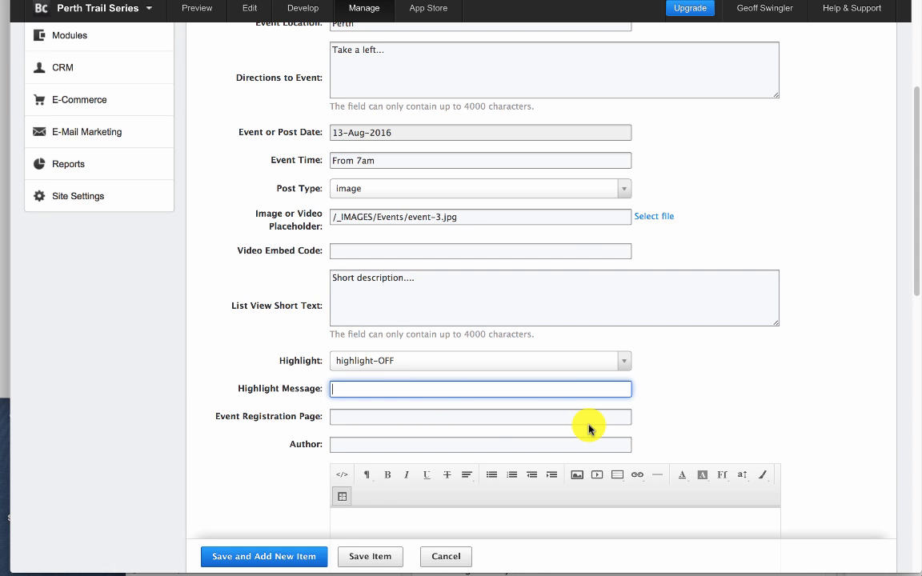
text(Enter Now!)
- Leave the event registration page empty and enter "Perth Trail Series" as the author
scroll(549, 418, down, 2)
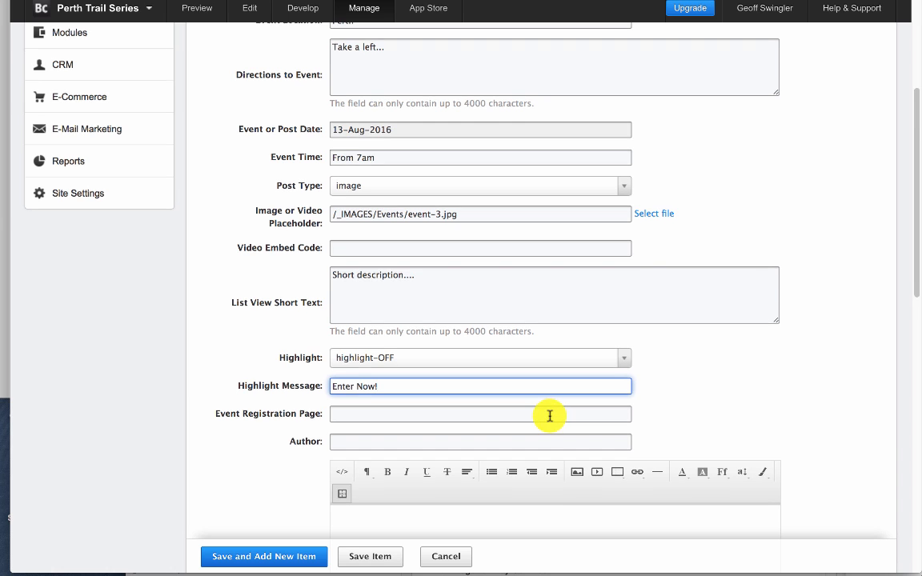
click(437, 389)
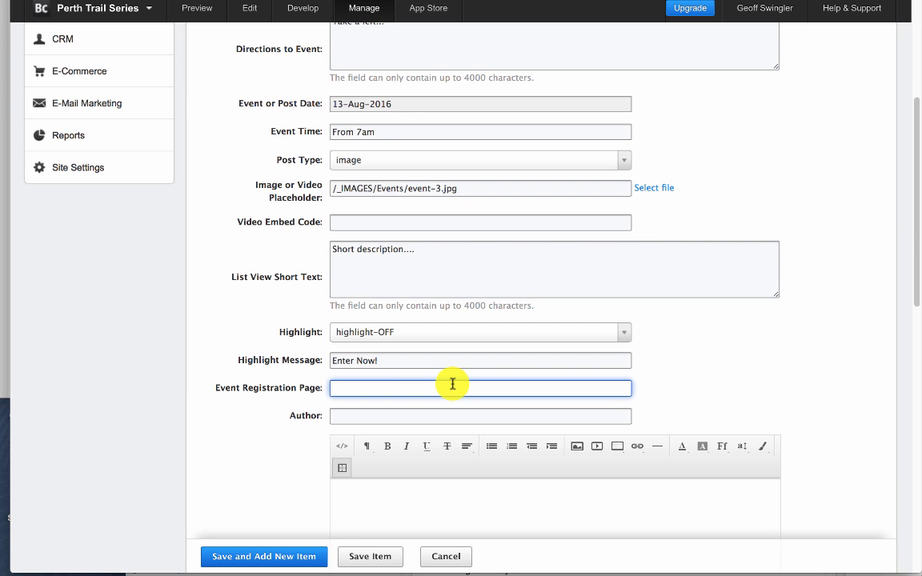
scroll(452, 384, down, 1)
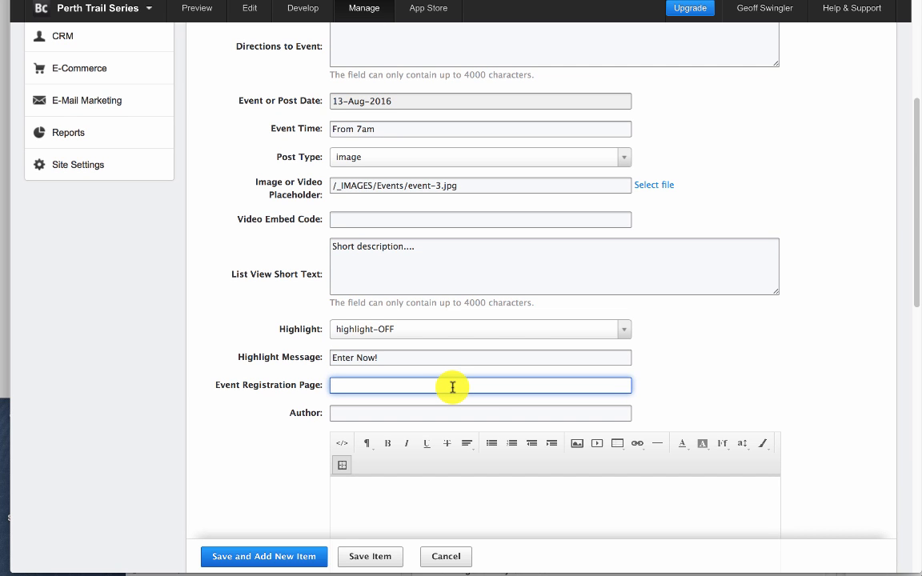
scroll(494, 403, down, 1)
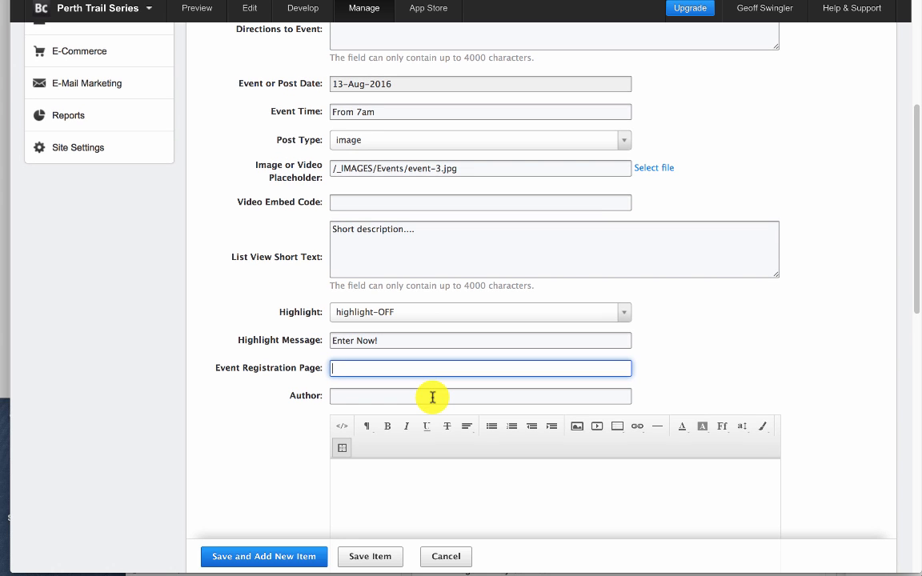
click(431, 398)
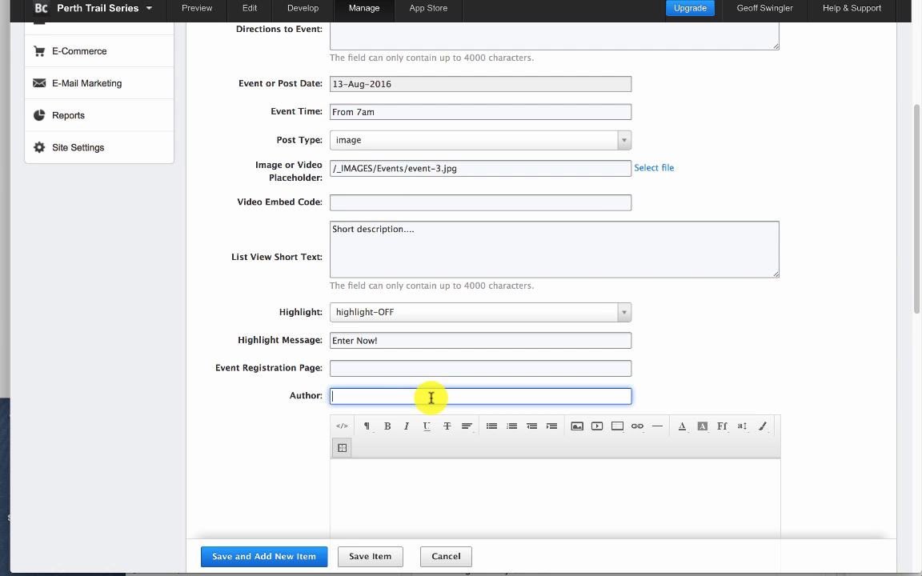
text(Perth Trail)
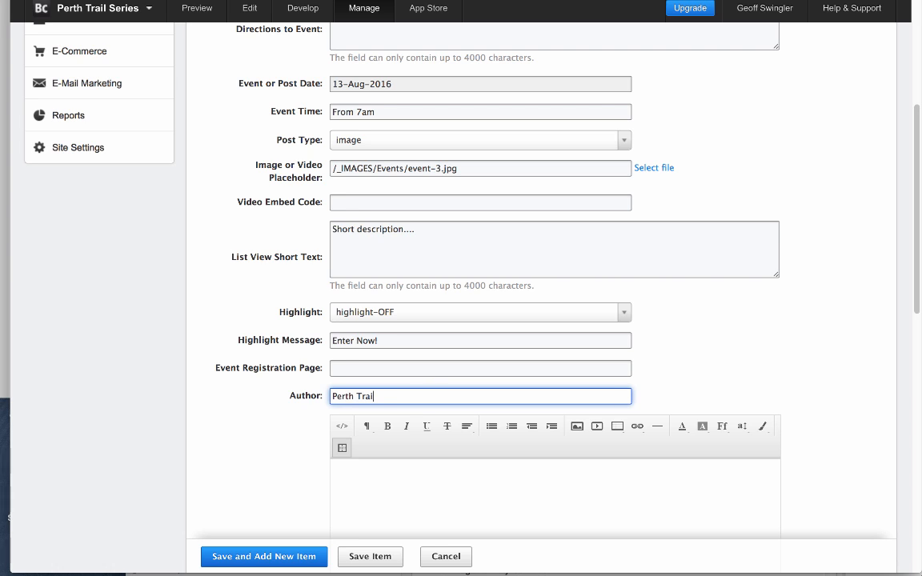
text( Series)
- Examine the Results-Photos-List rich text field, leaving it empty
scroll(505, 432, down, 5)
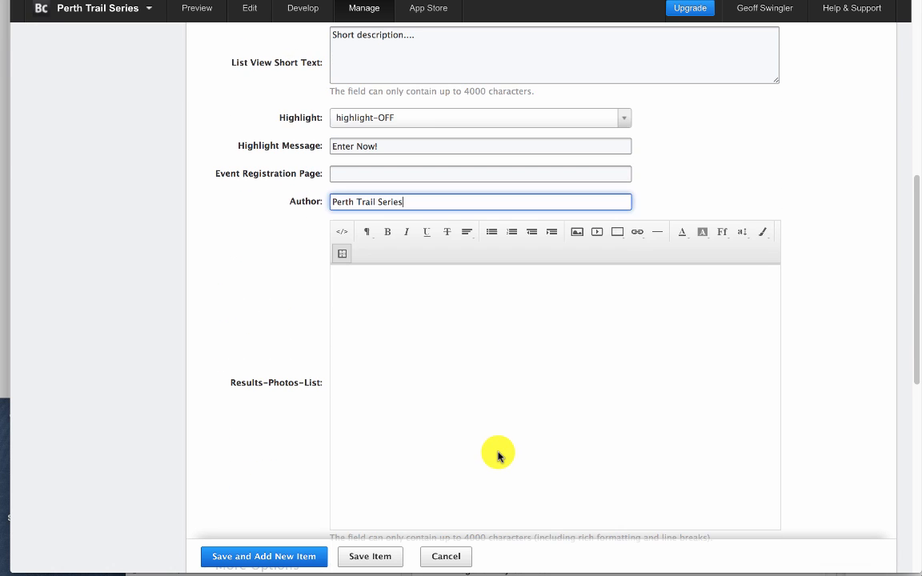
click(438, 388)
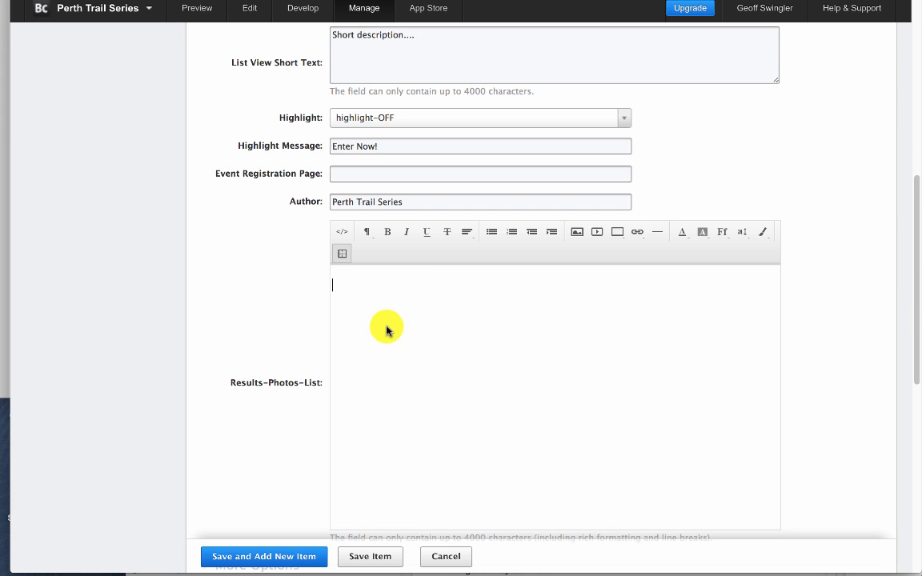
scroll(430, 378, down, 1)
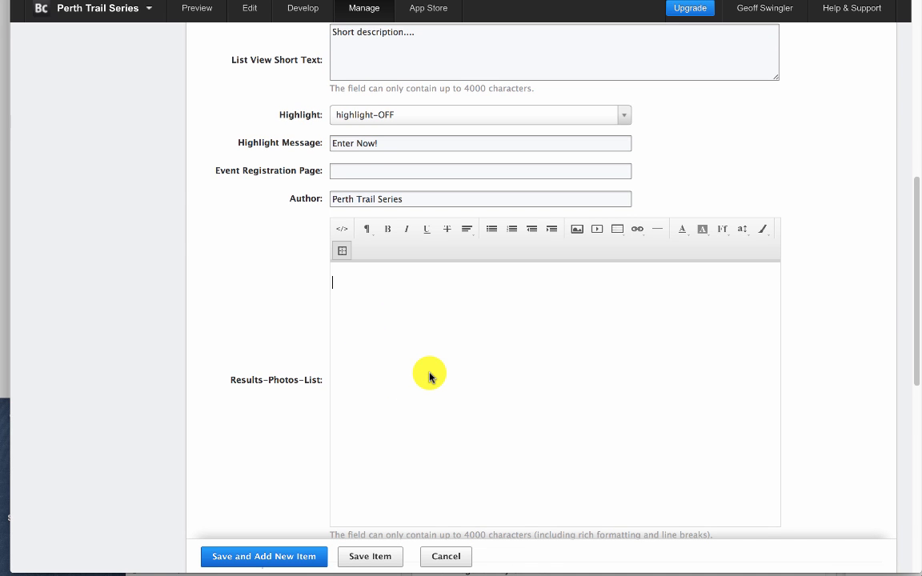
scroll(361, 327, down, 2)
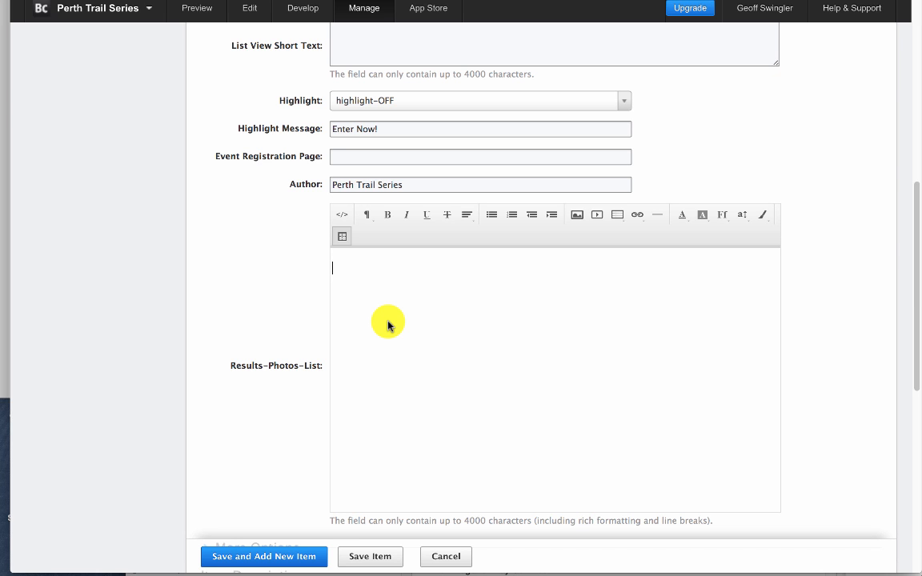
scroll(446, 353, down, 1)
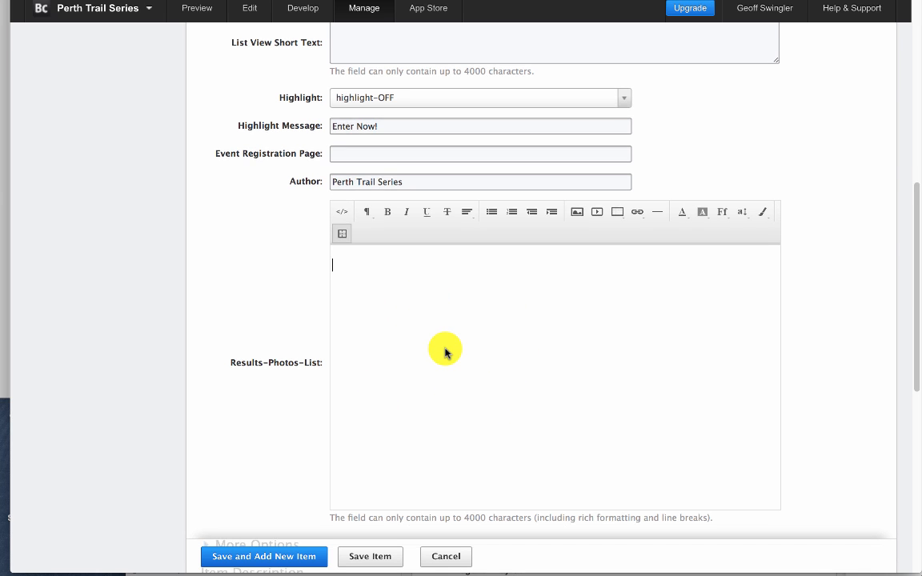
scroll(446, 353, down, 1)
scroll(437, 319, down, 3)
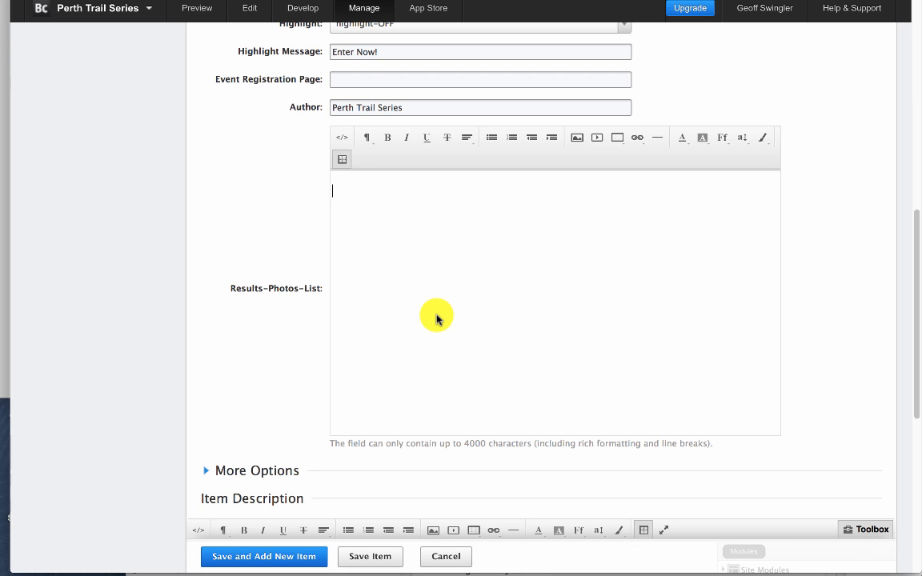
- Enter "Main details...." as the text of the item description
scroll(436, 319, down, 3)
scroll(436, 319, down, 9)
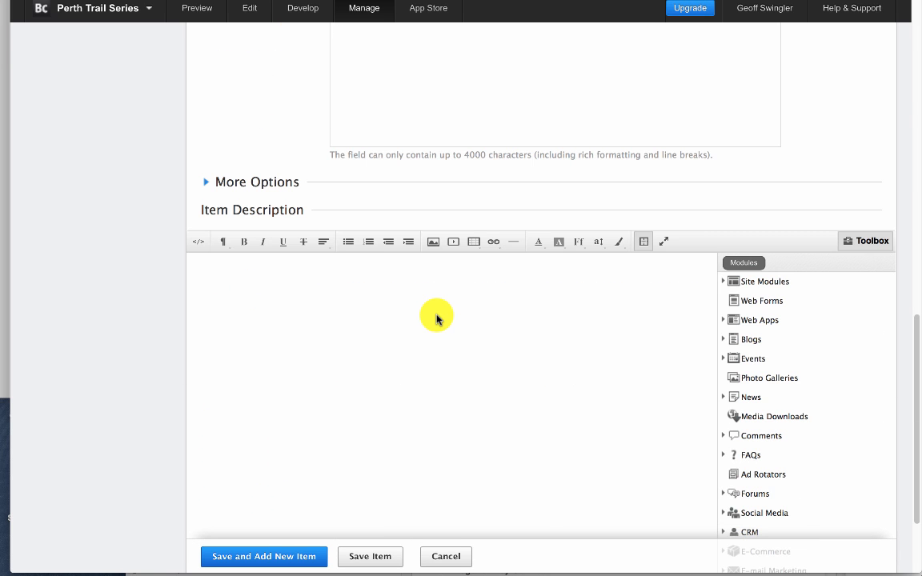
click(397, 318)
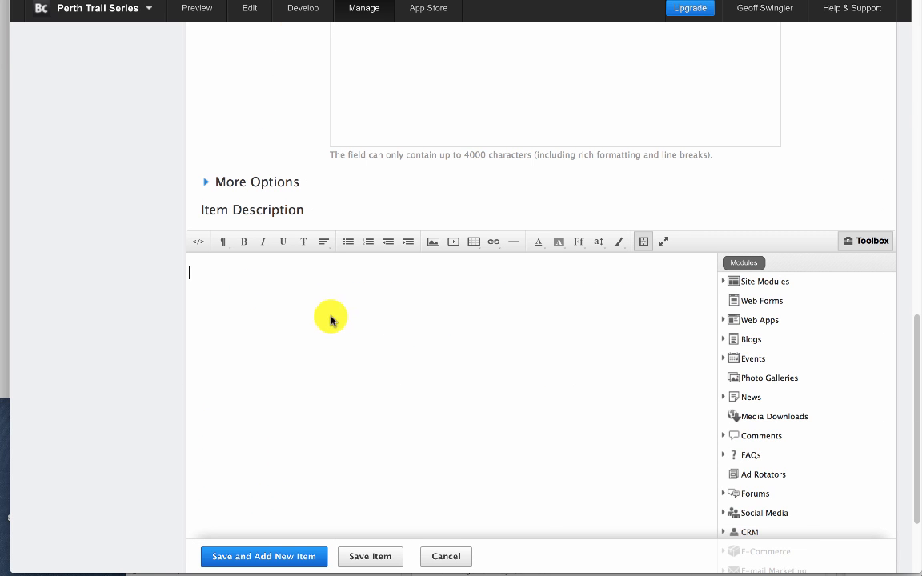
scroll(433, 360, down, 3)
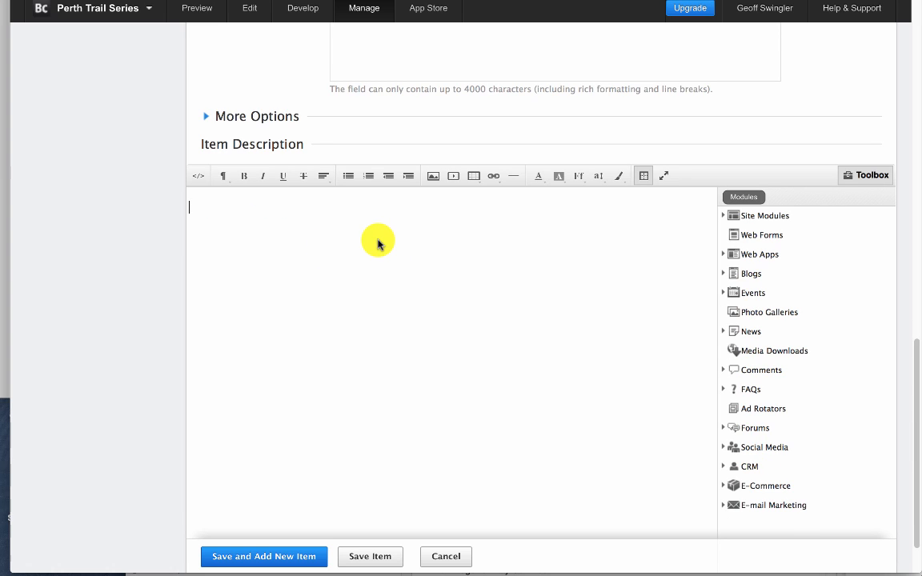
text(Ma)
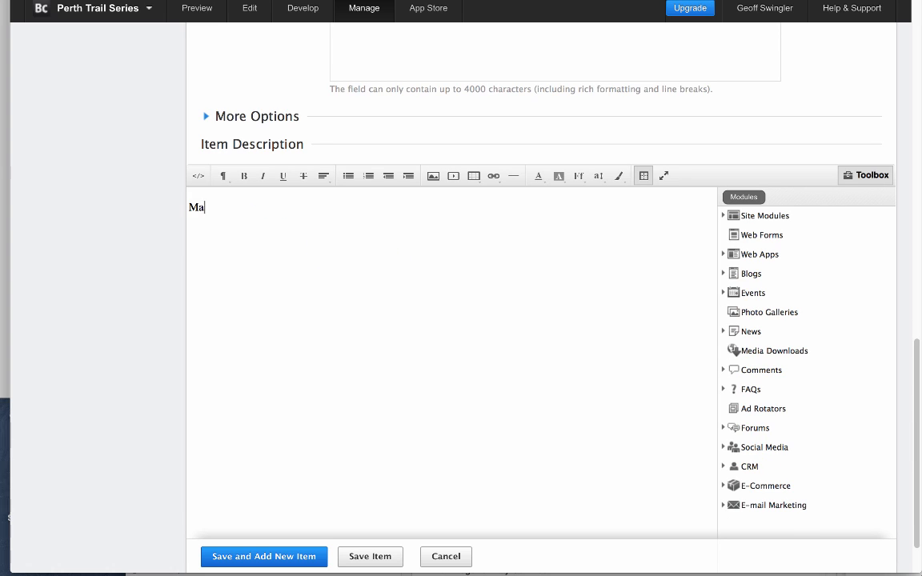
text(in details)
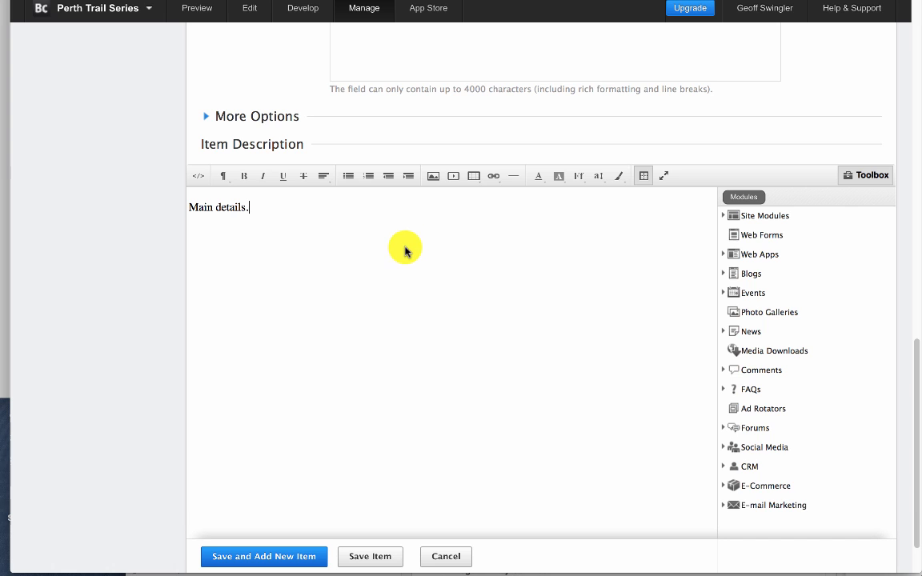
text(...)
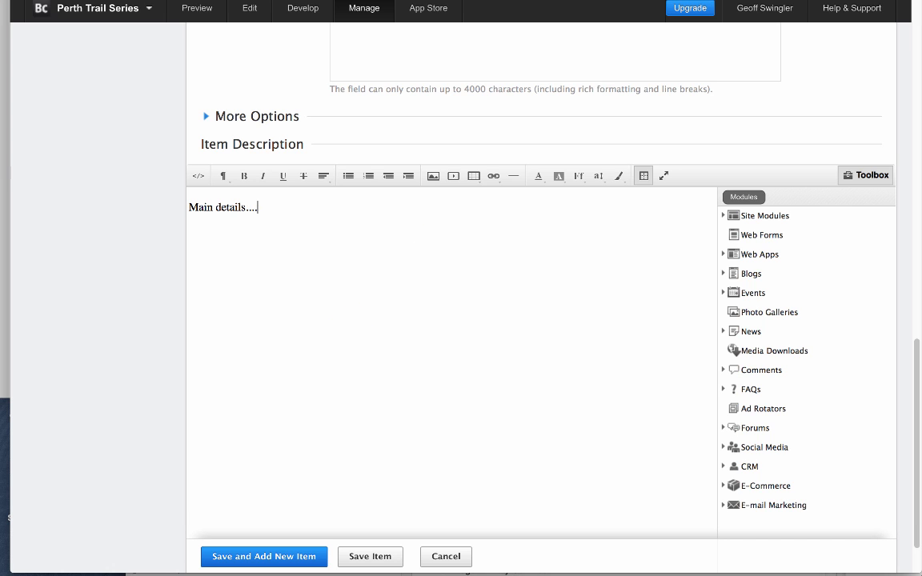
- Insert the site image event-1.jpg from /_IMAGES/Events/ after the text in the item description
click(434, 178)
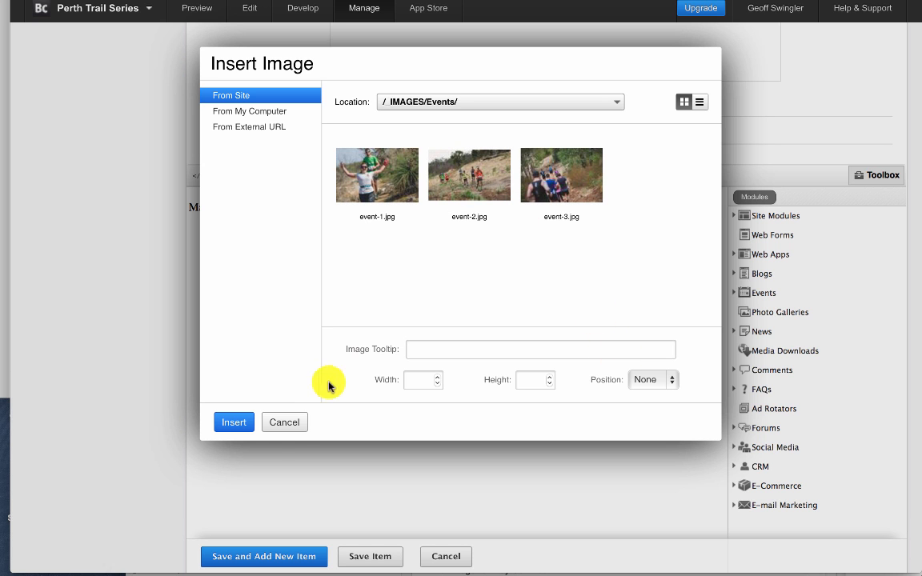
click(382, 181)
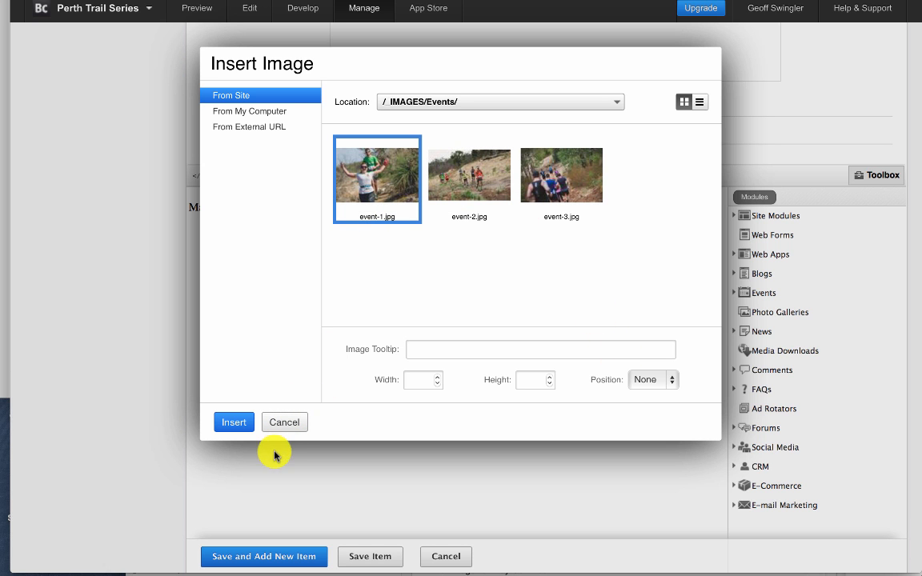
click(237, 424)
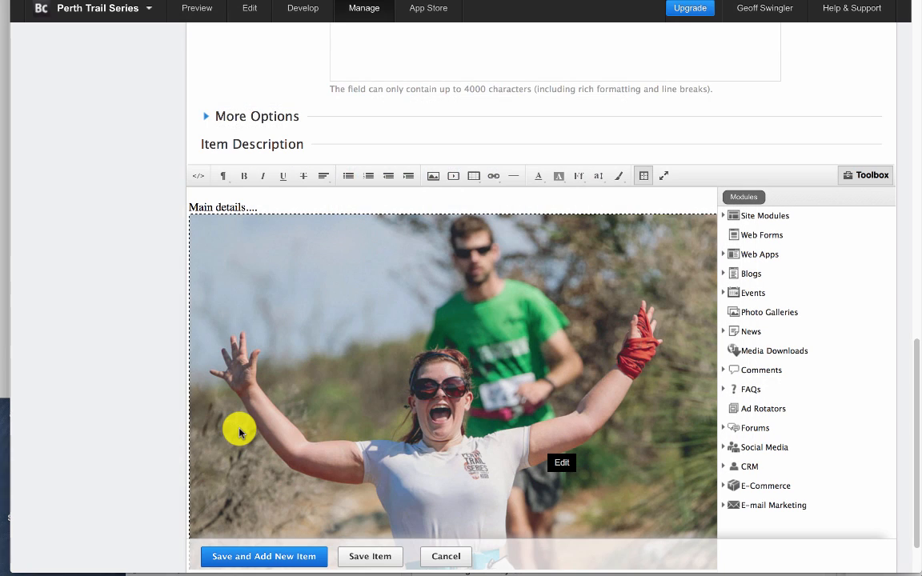
- Edit the inserted event-1.jpg image, setting its width to 600 and its position to Center
click(342, 401)
scroll(342, 402, up, 2)
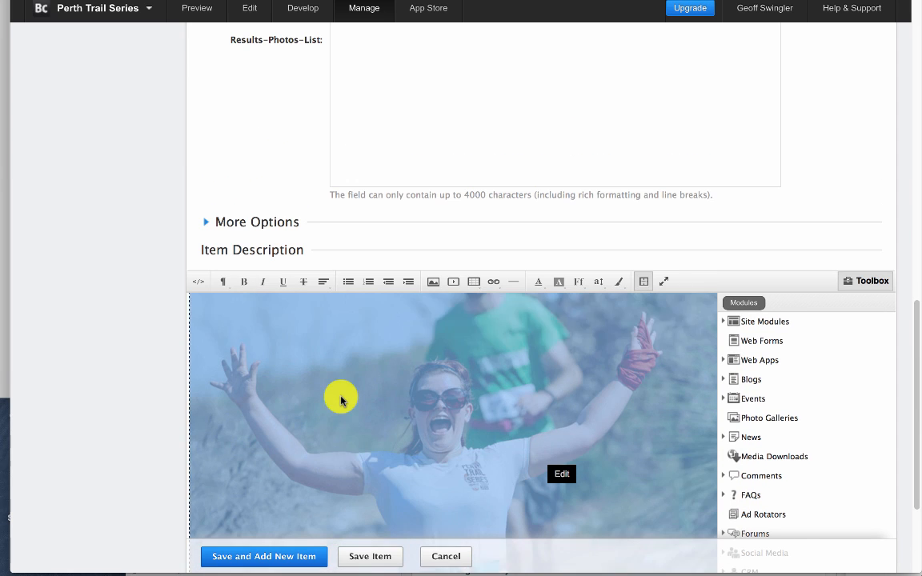
scroll(342, 402, down, 2)
right_click(464, 410)
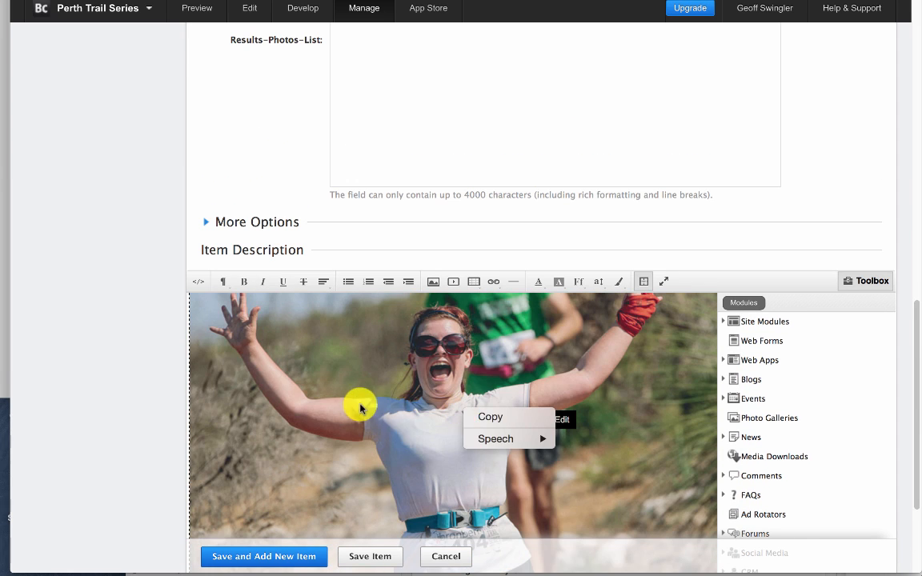
click(360, 409)
click(559, 422)
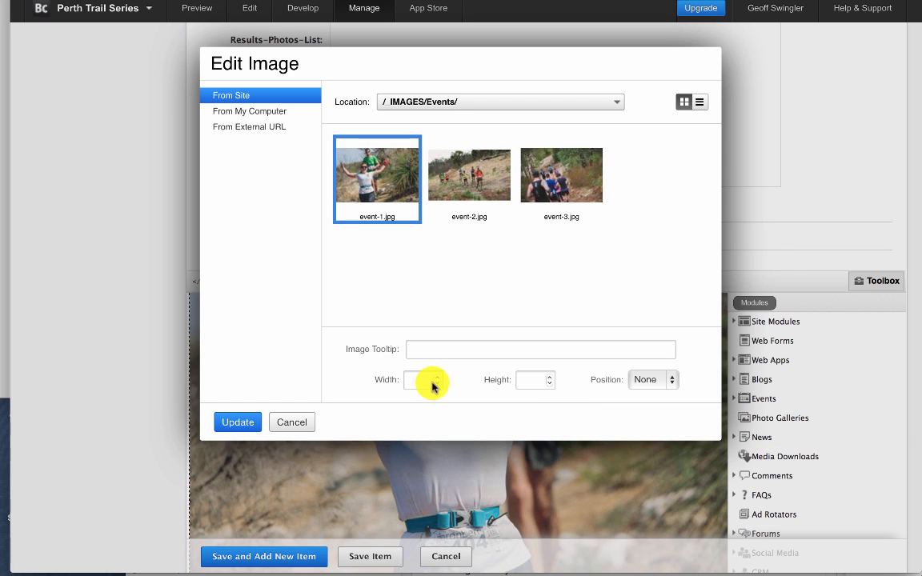
click(431, 383)
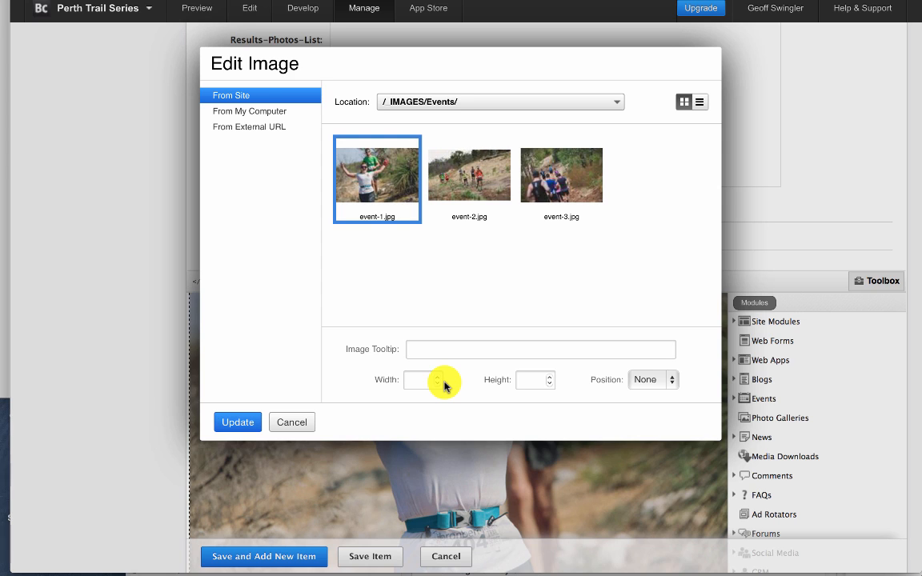
text(600)
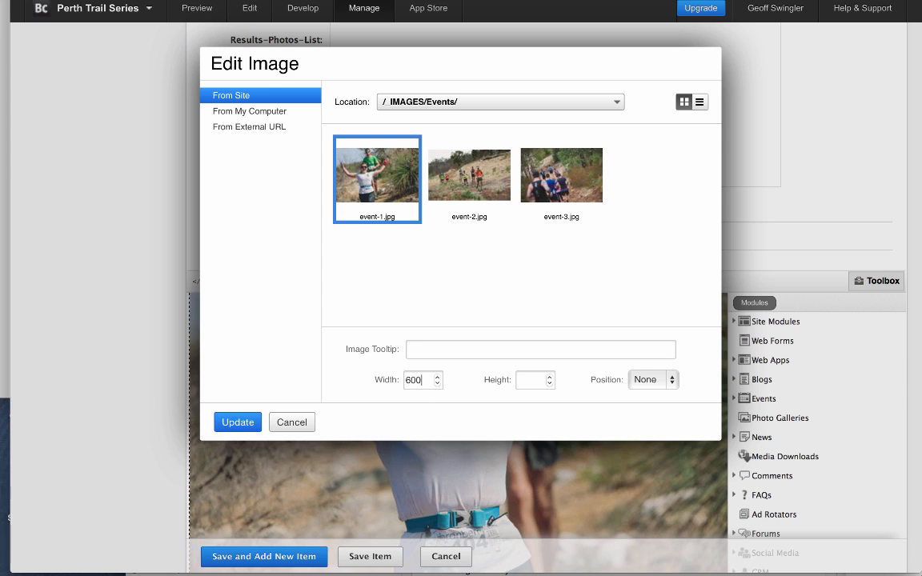
click(645, 381)
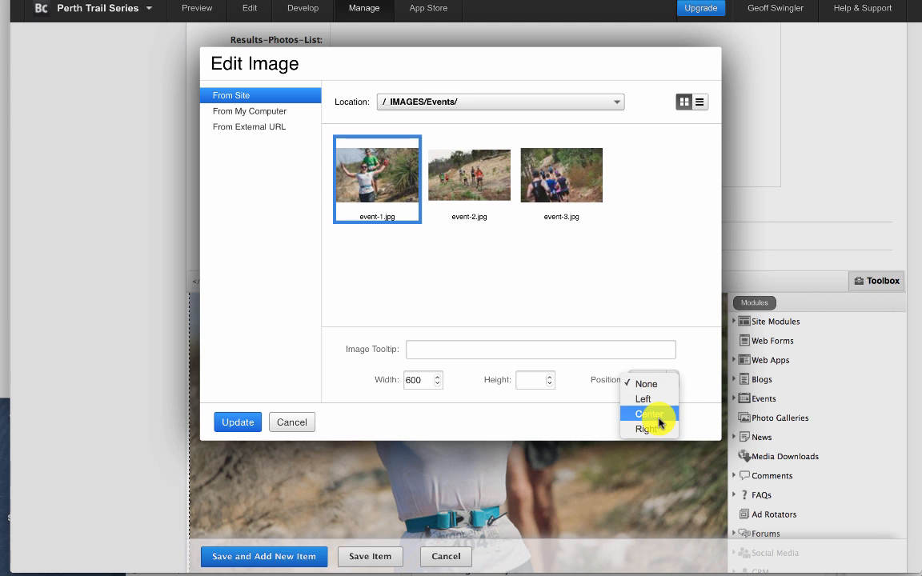
click(649, 414)
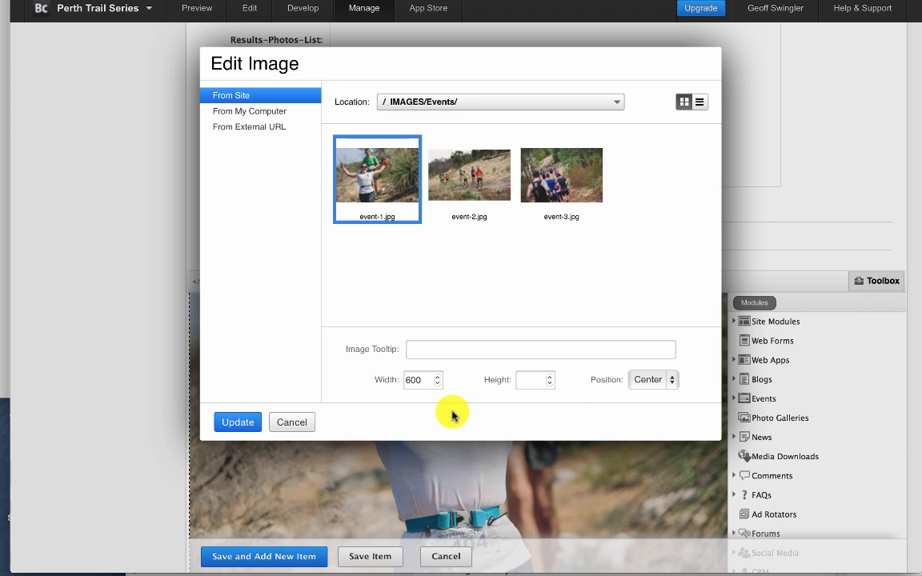
- Give the image the tooltip "Perth Trail Series" and update it in the item description
click(440, 352)
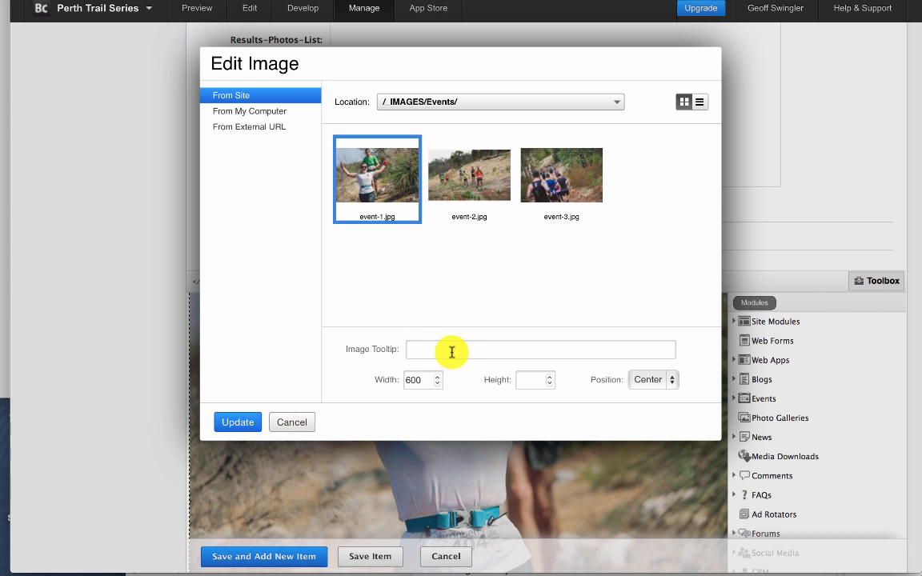
text(P)
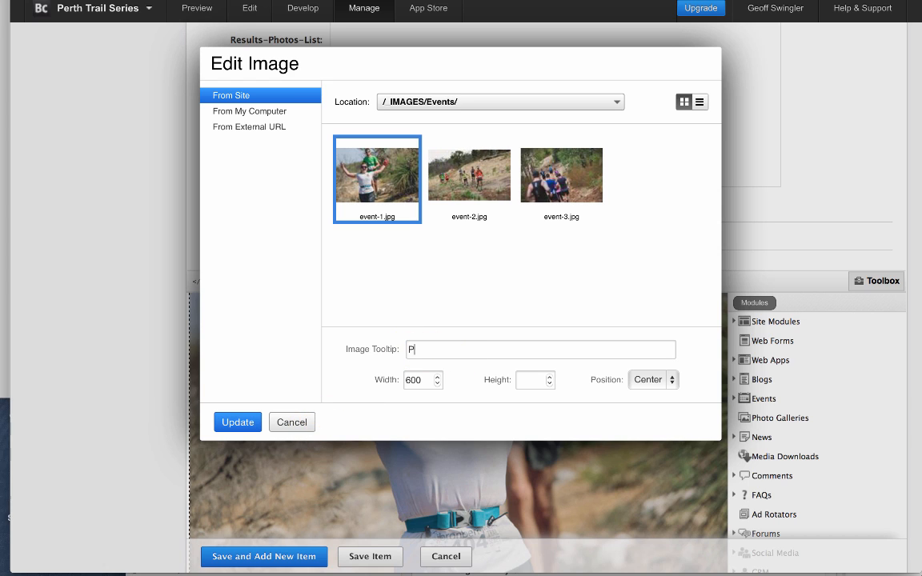
text(erth Trail Series)
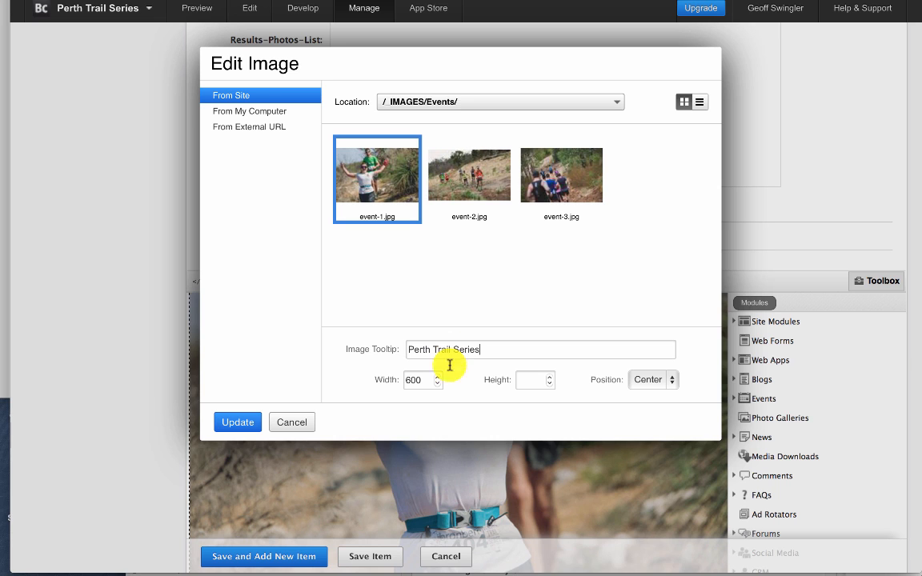
click(240, 422)
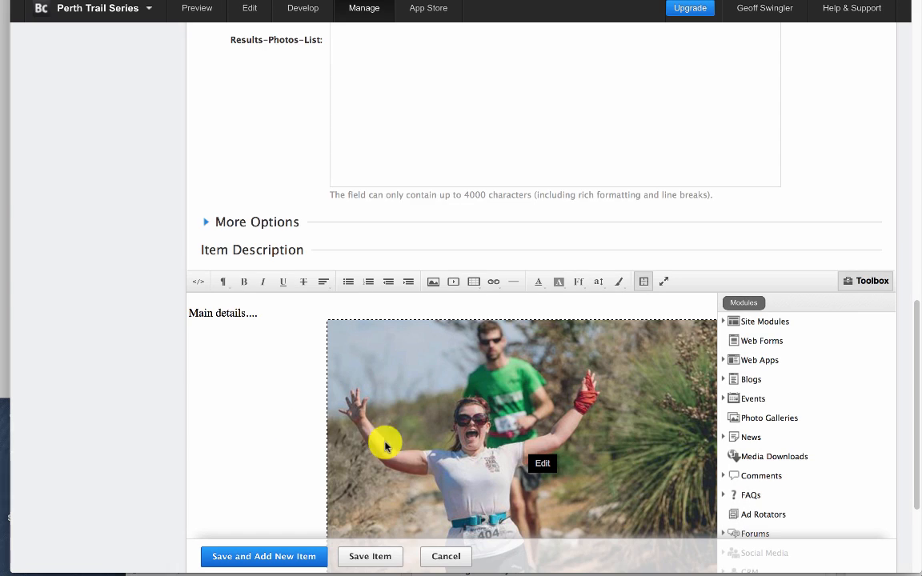
- Format the "Main details...." text in the item description as Header 2
scroll(410, 452, down, 1)
scroll(410, 452, down, 1)
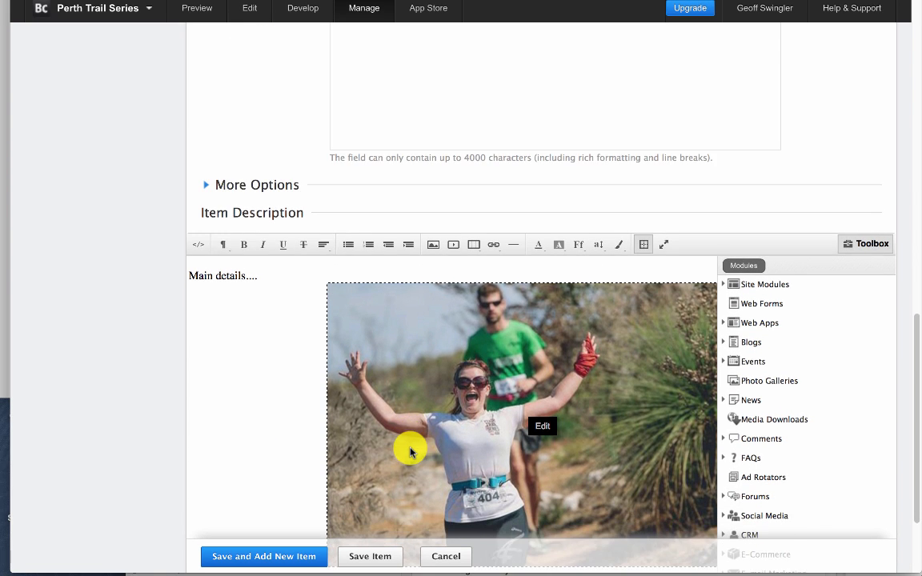
scroll(401, 473, down, 7)
scroll(405, 478, up, 1)
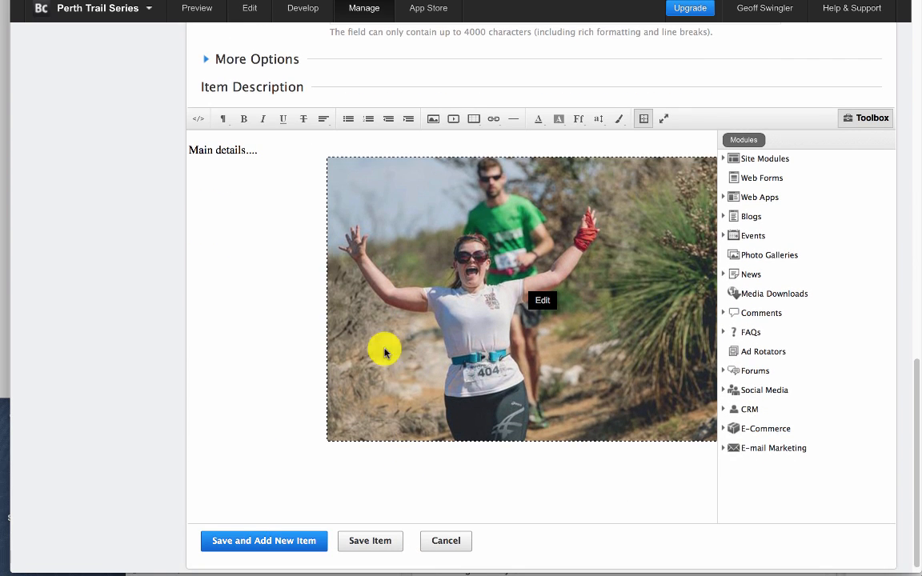
drag(259, 150, 184, 144)
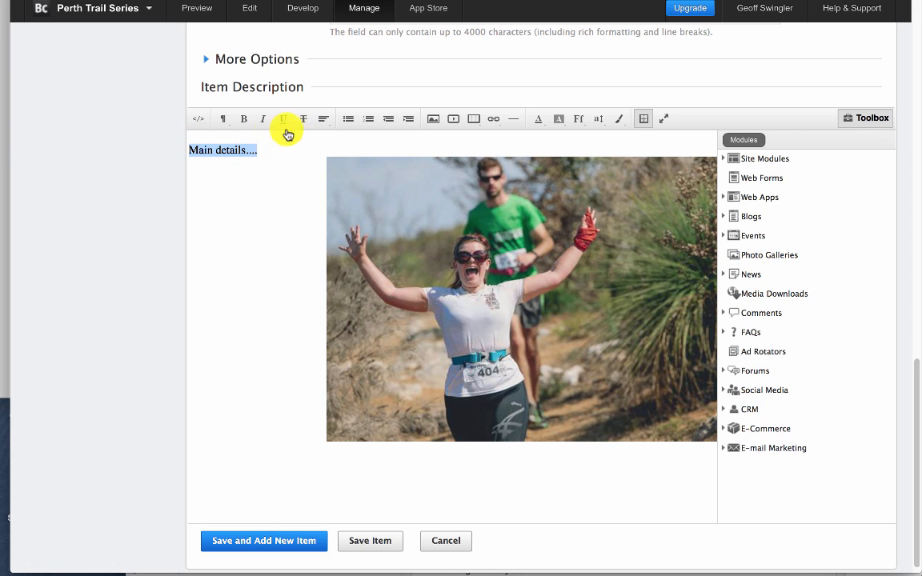
click(224, 120)
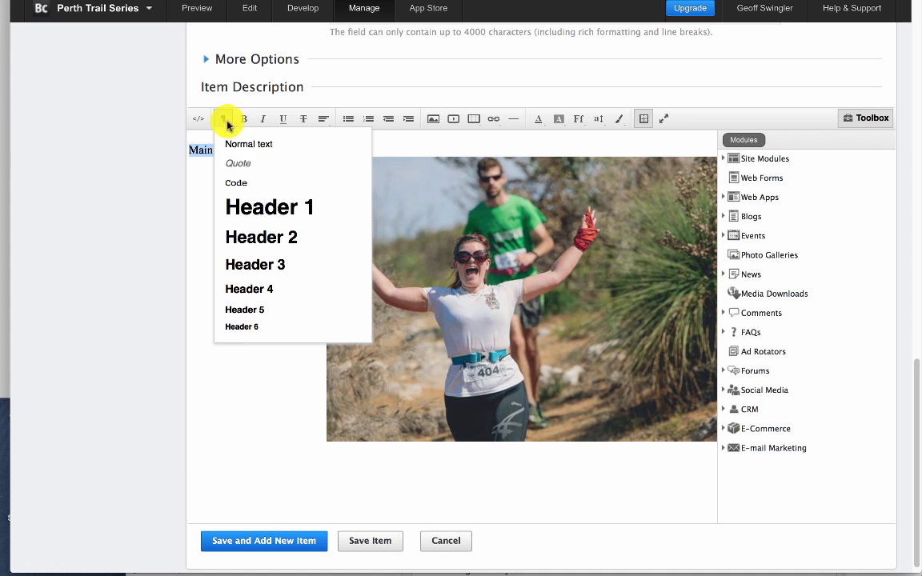
click(284, 241)
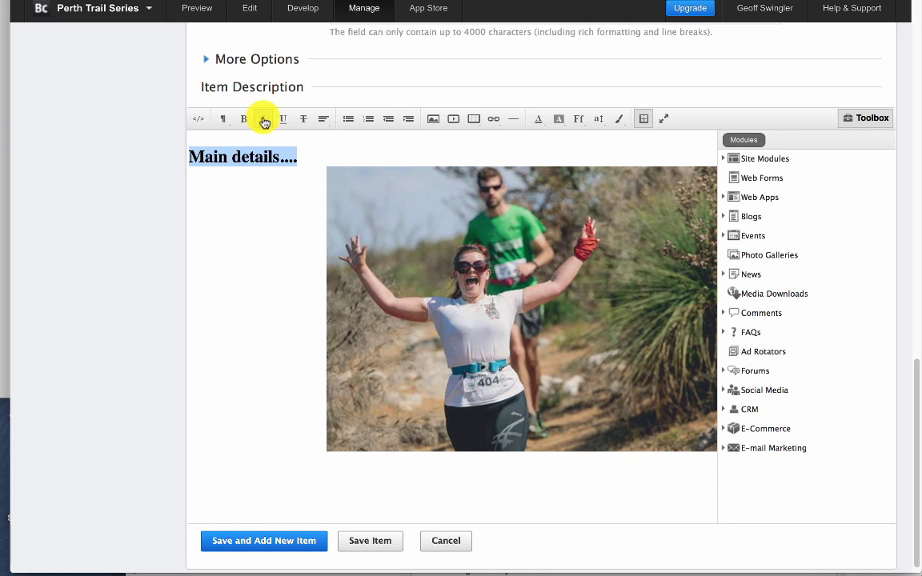
click(325, 122)
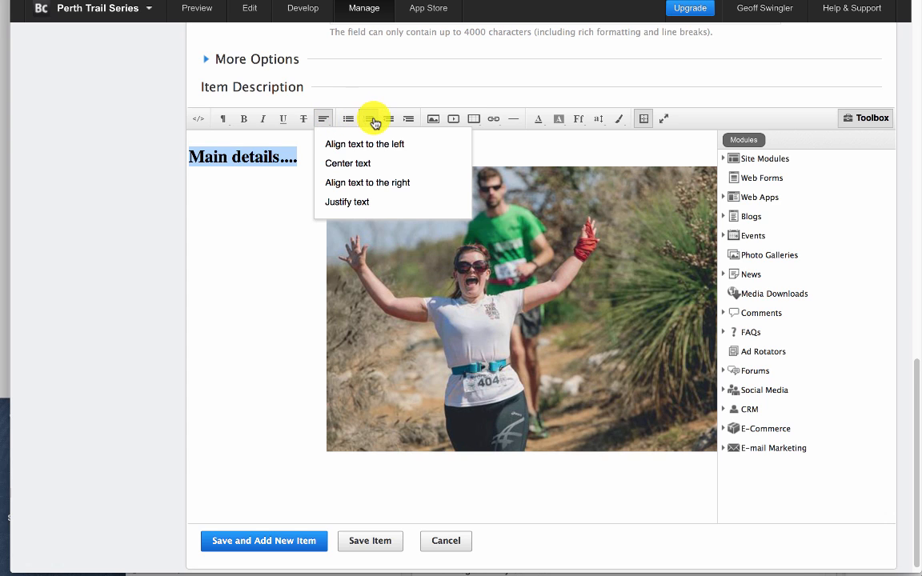
click(527, 148)
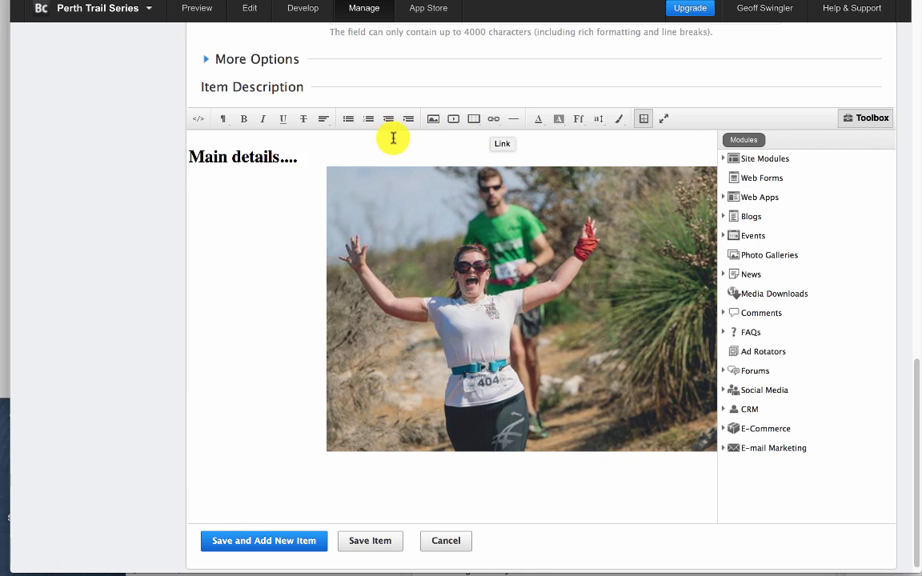
drag(305, 159, 198, 156)
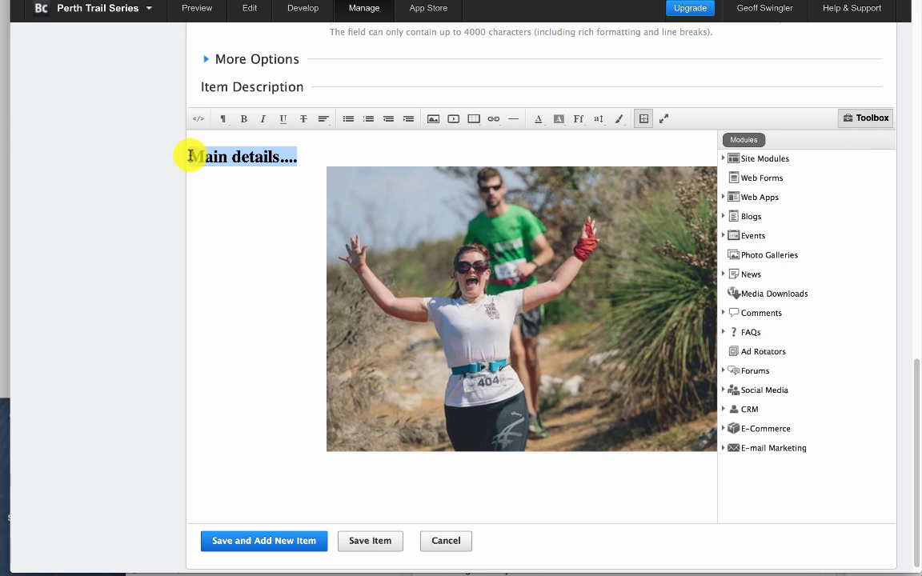
click(495, 121)
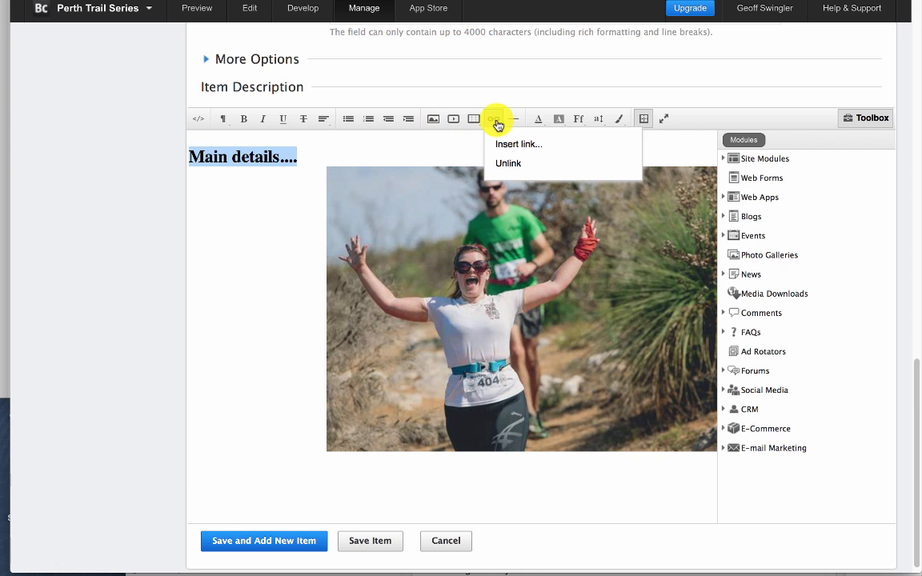
click(508, 145)
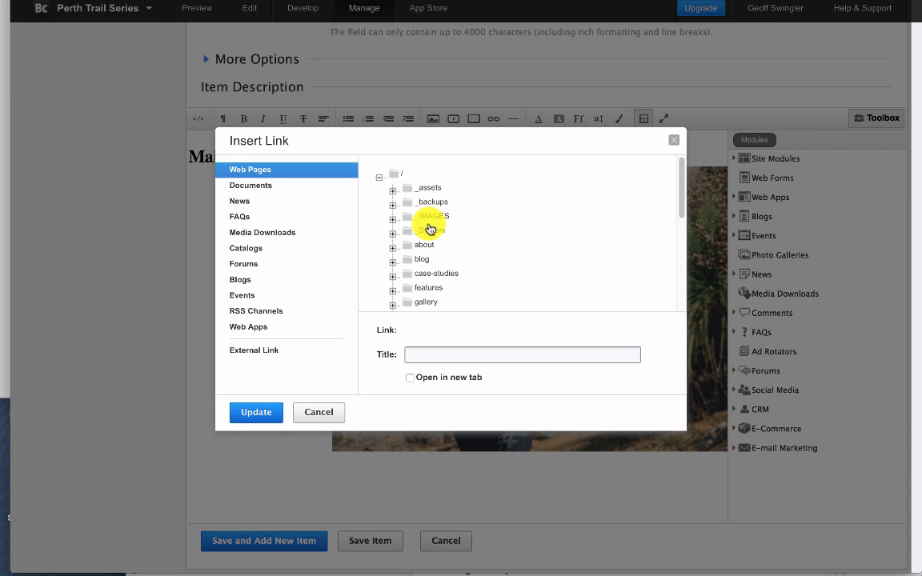
click(442, 355)
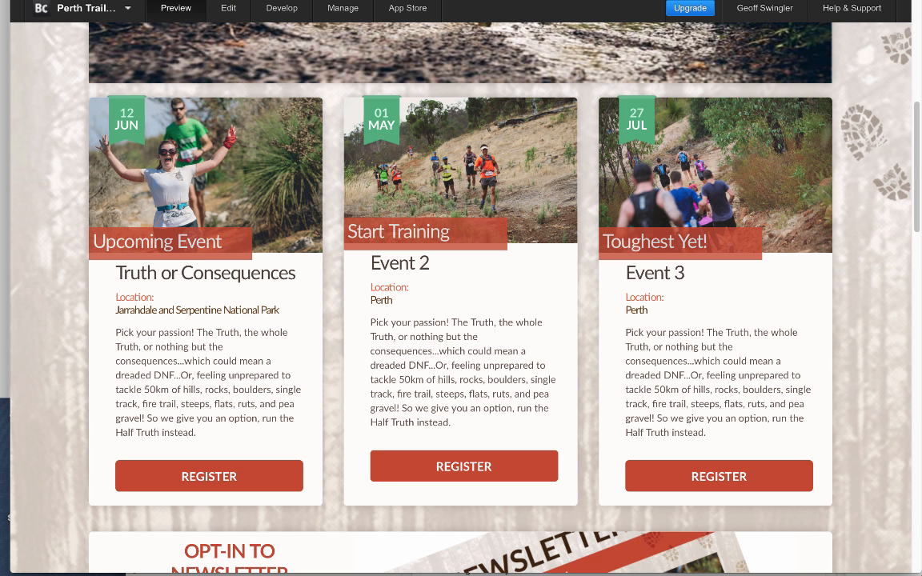
key(super+l)
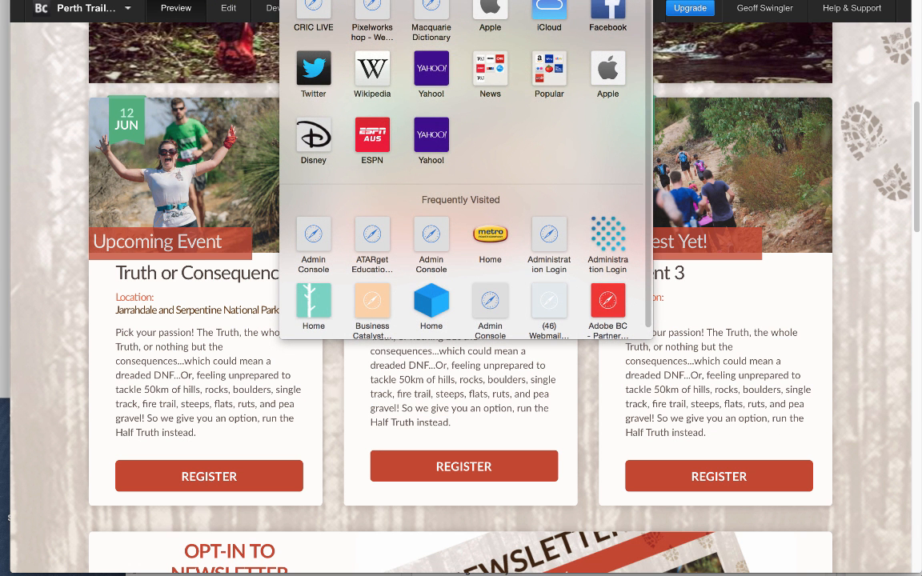
click(765, 2)
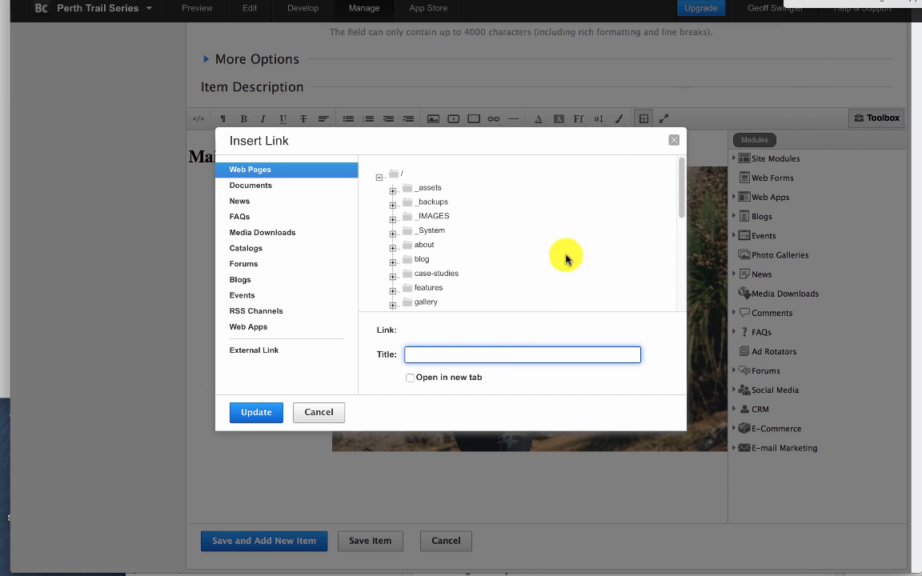
text(http://perthtrailseries.businesscatalyst.com)
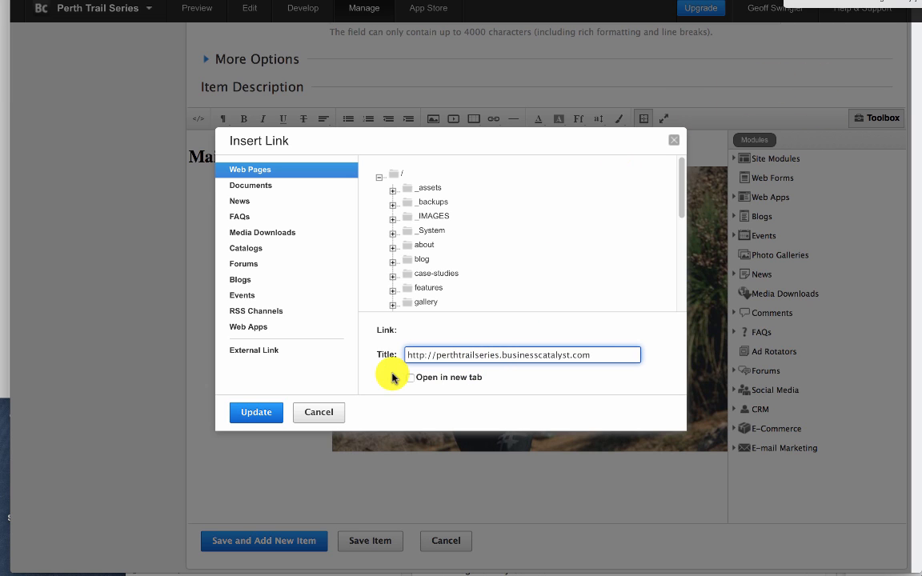
click(264, 419)
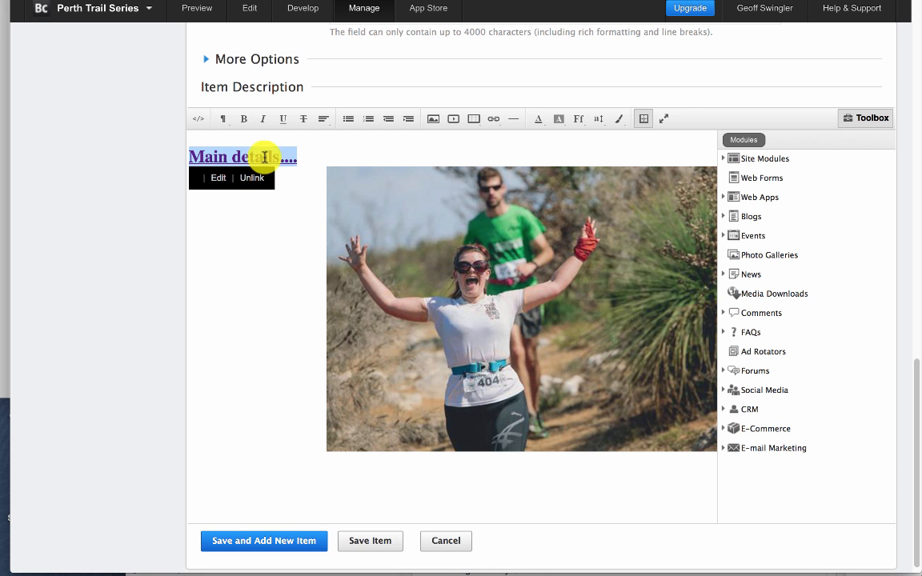
click(559, 122)
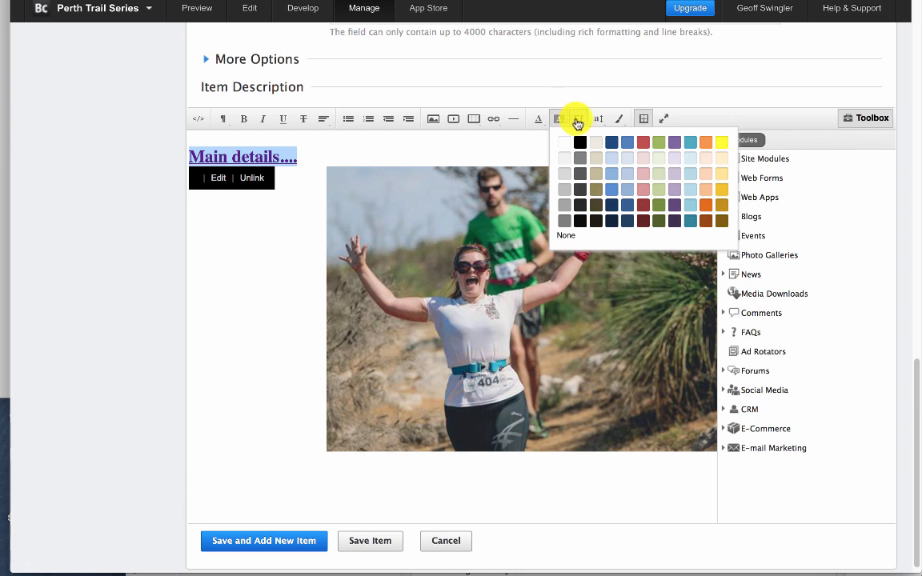
click(596, 121)
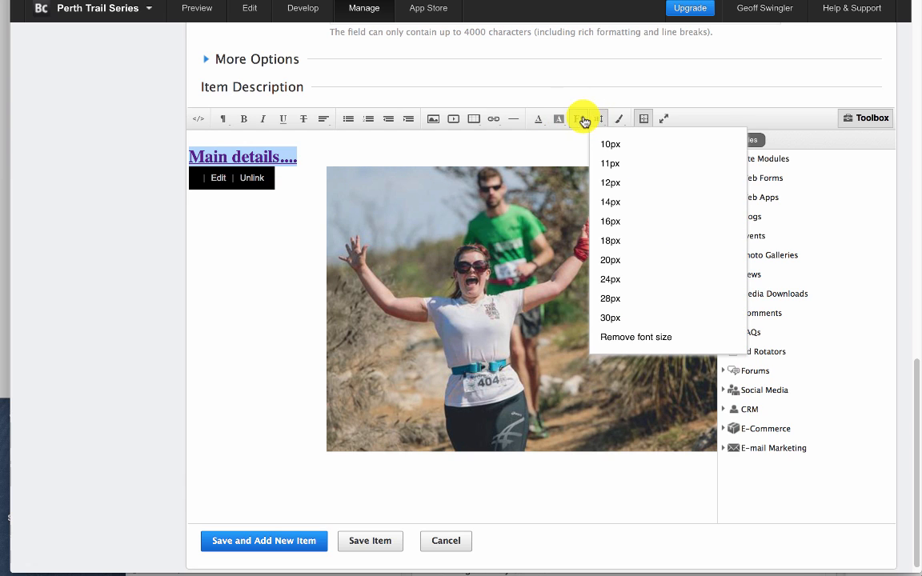
click(383, 138)
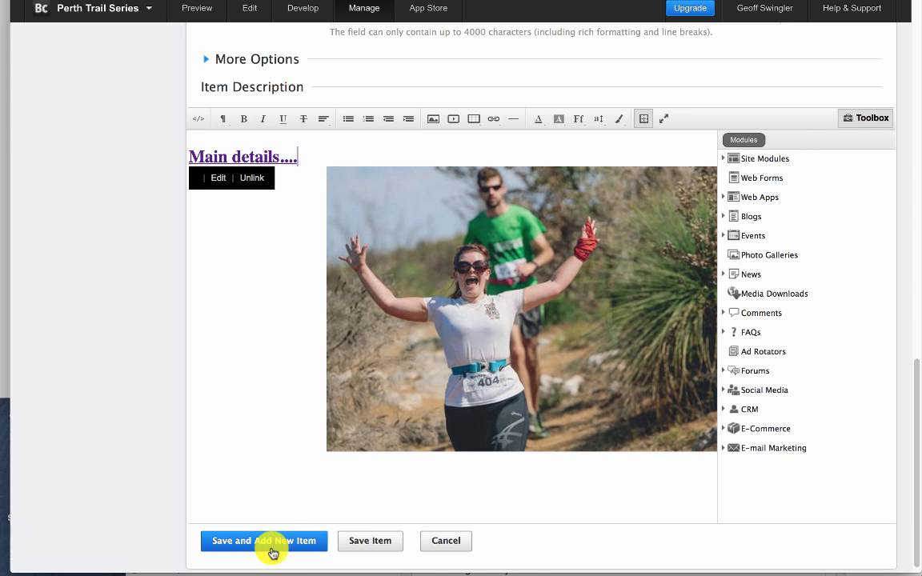
- Save the Event 4 item and classify it under the Upcoming Event category
click(364, 544)
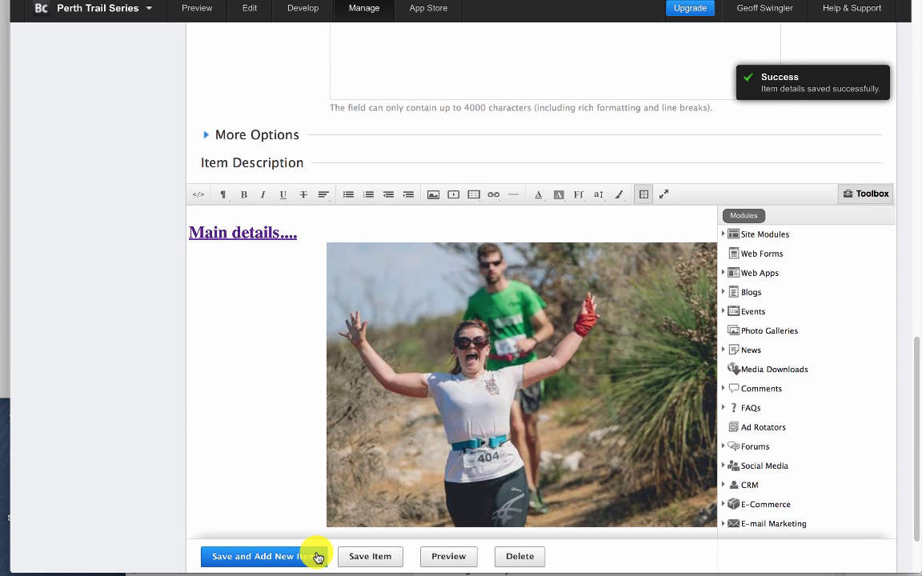
scroll(316, 555, up, 15)
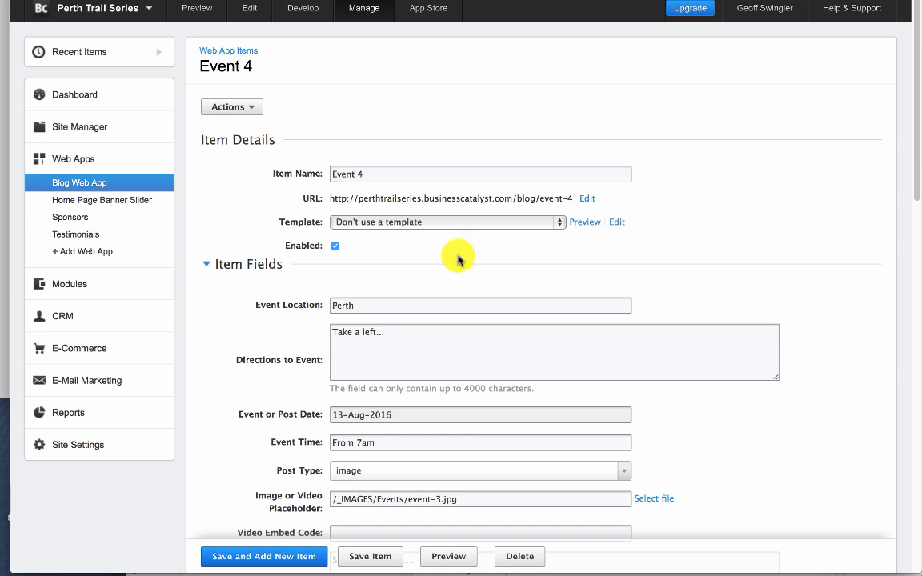
click(254, 111)
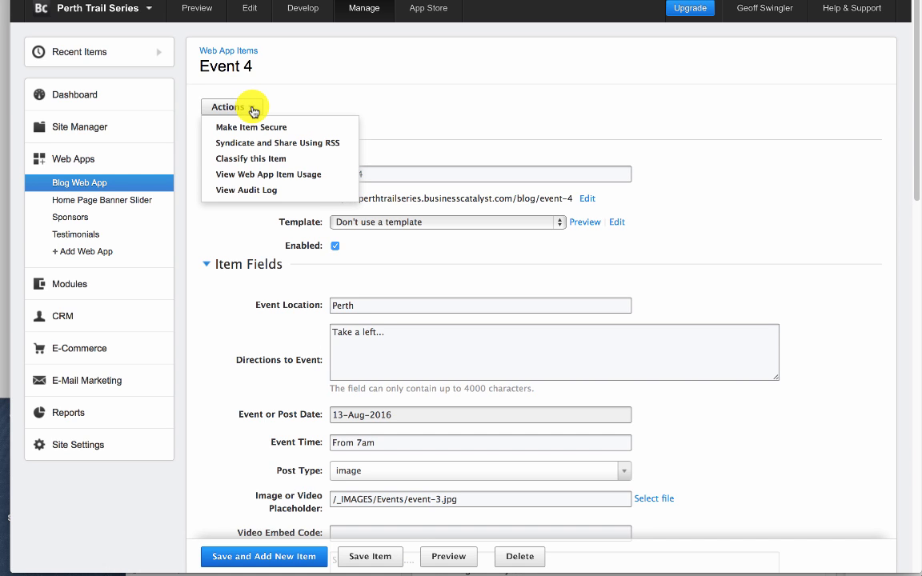
click(256, 158)
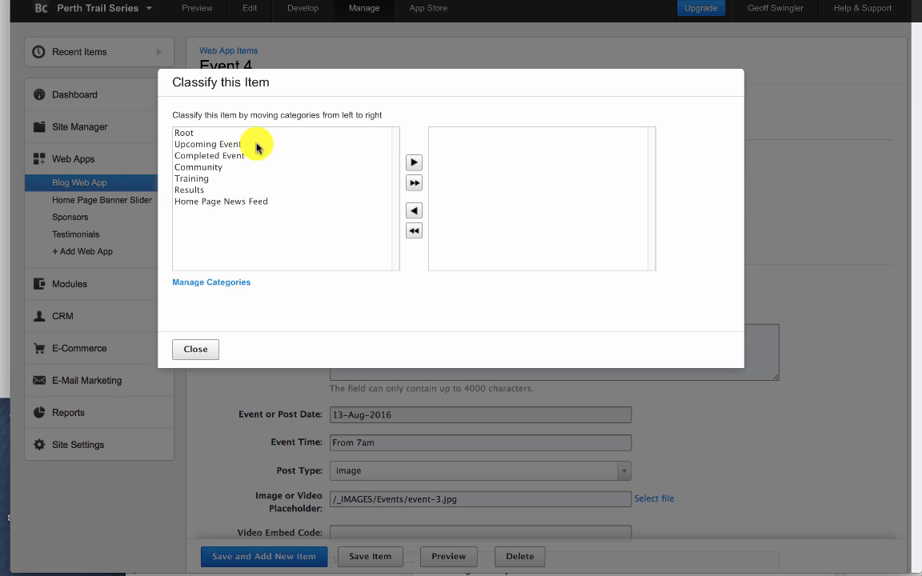
click(240, 145)
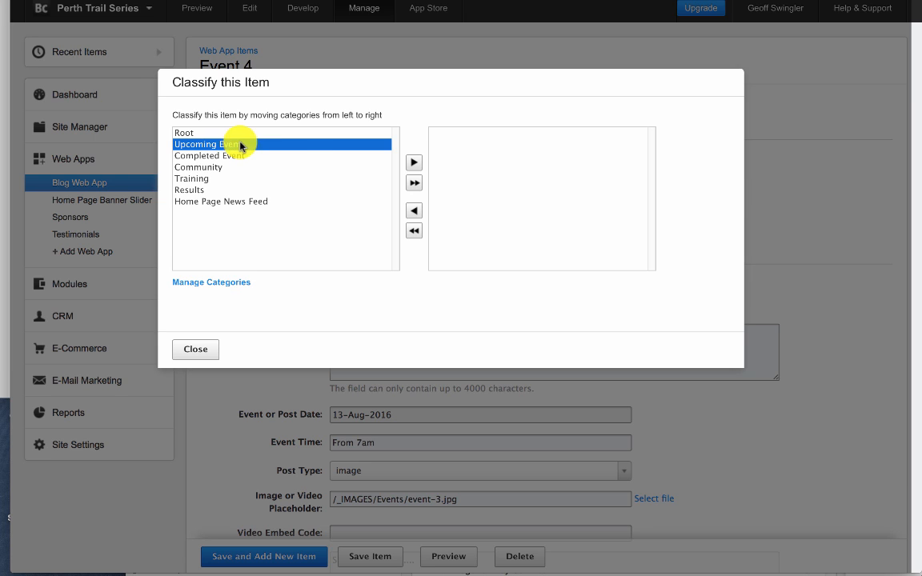
click(411, 164)
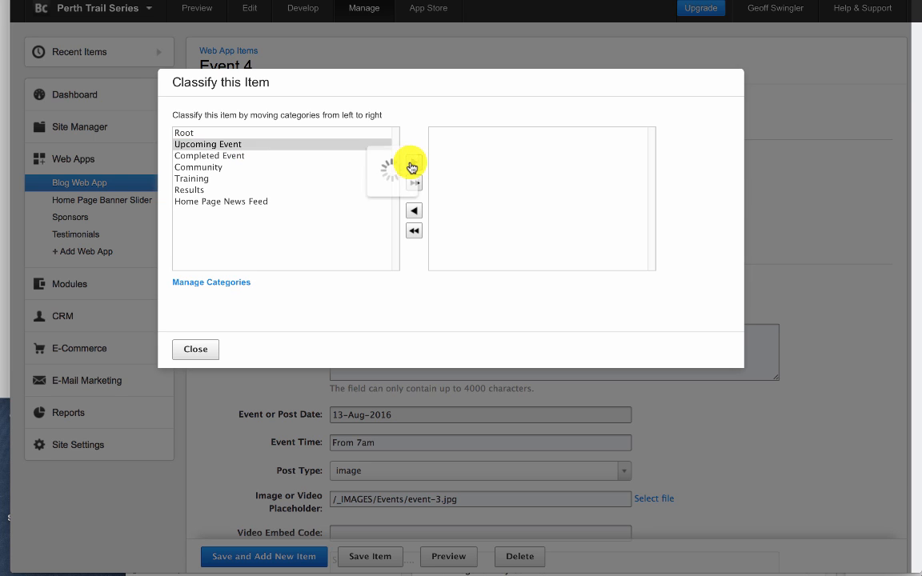
- Compare the remaining classification categories with the site preview's Upcoming Events and Completed Events lists and its Post Race page
click(241, 147)
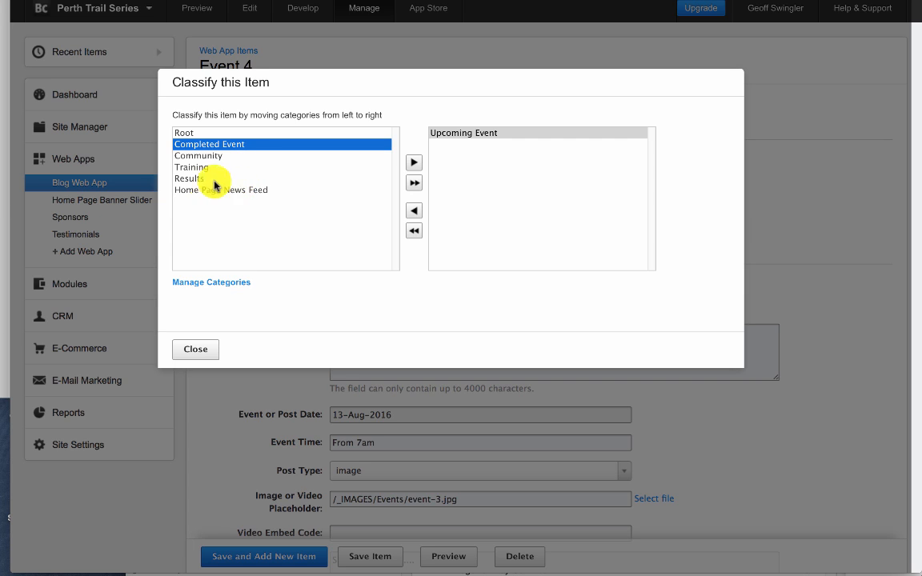
click(204, 179)
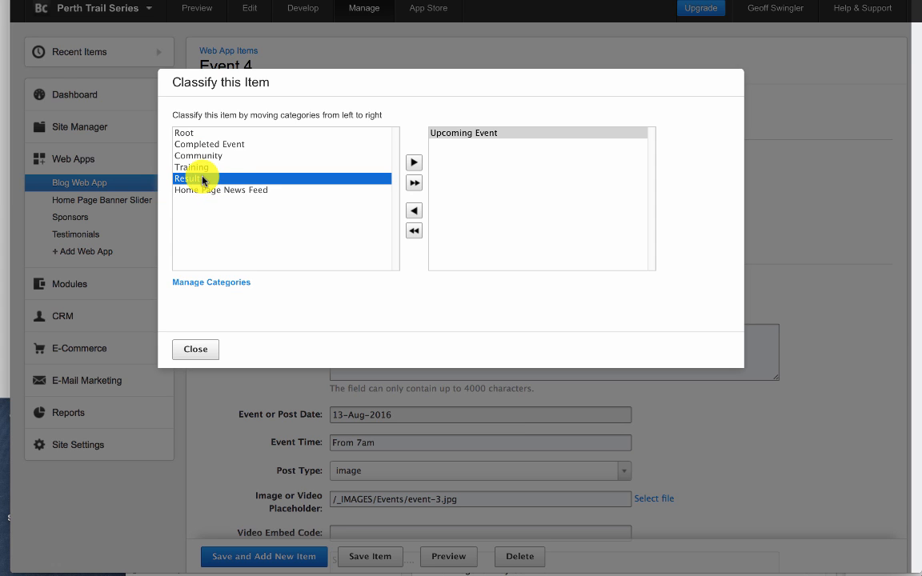
click(221, 149)
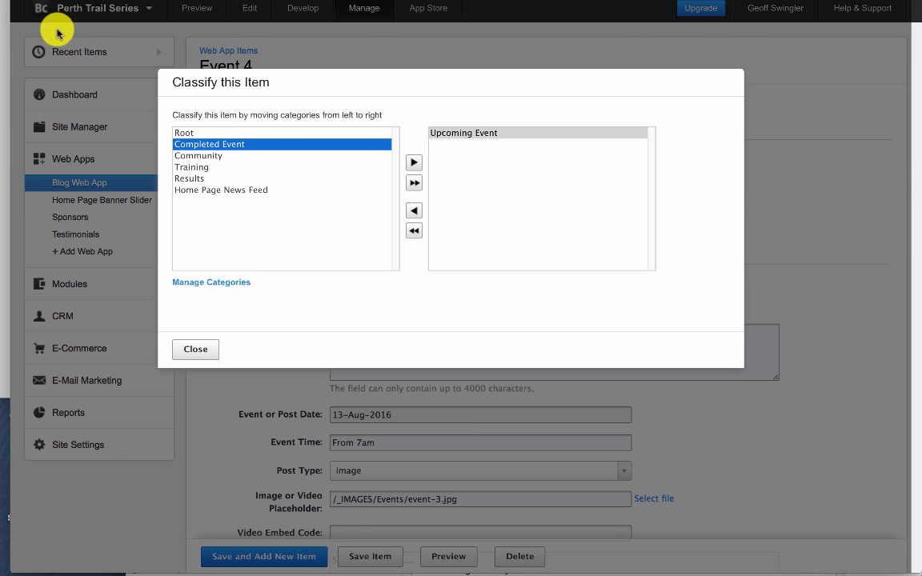
click(122, 1)
scroll(303, 218, down, 9)
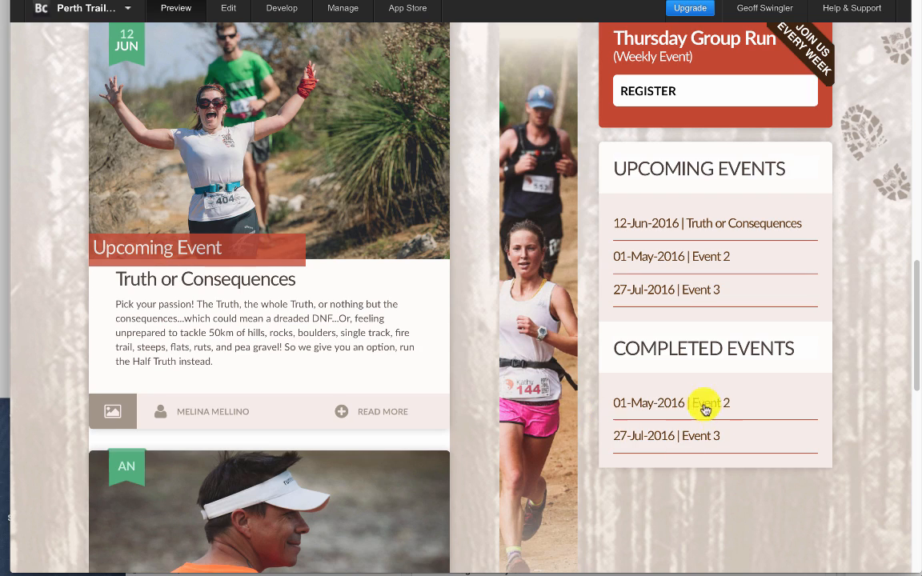
scroll(711, 416, up, 10)
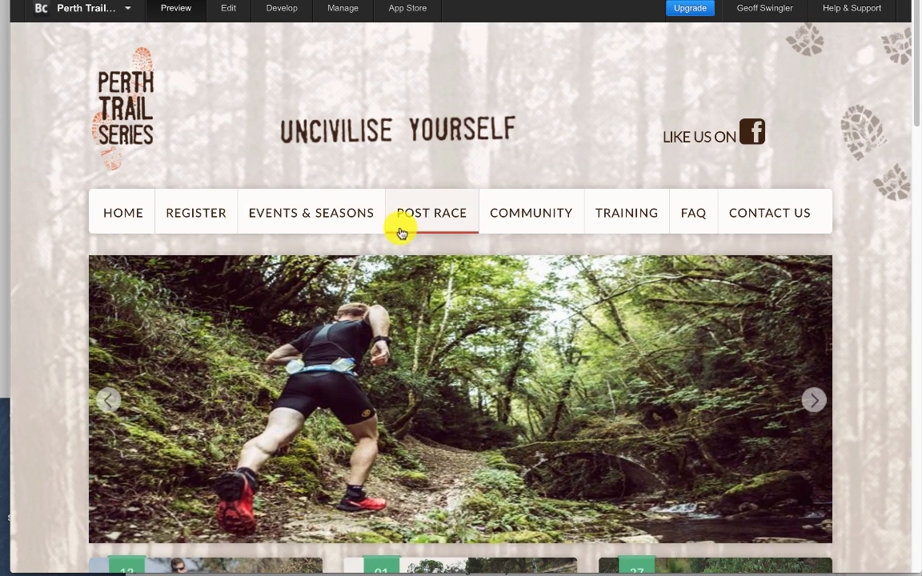
click(467, 224)
scroll(415, 360, down, 1)
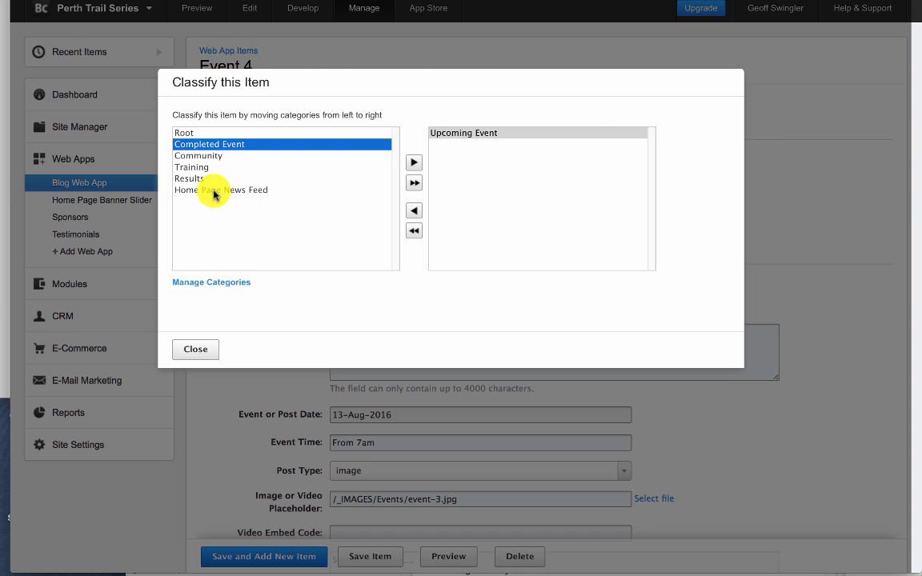
- Add the Home Page News Feed category to the Event 4 item's classification
click(204, 191)
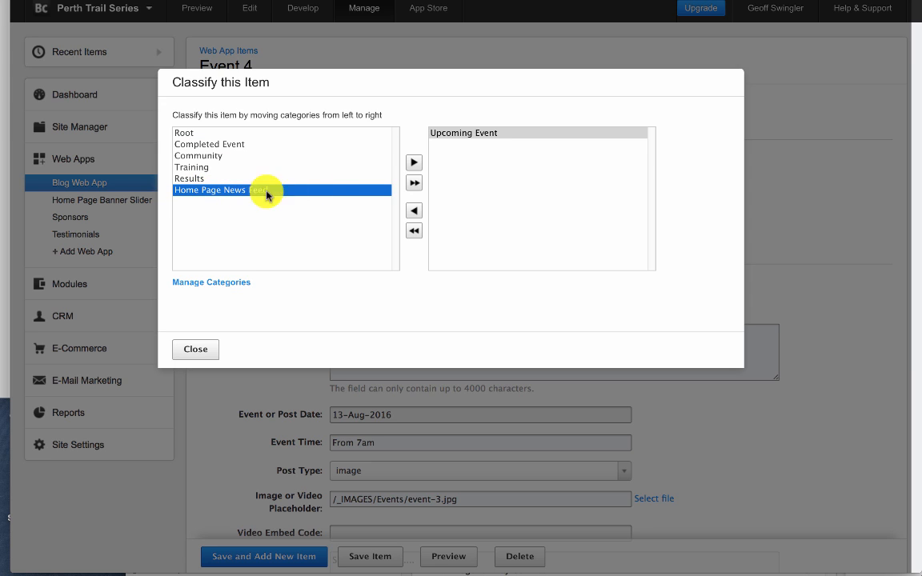
click(414, 164)
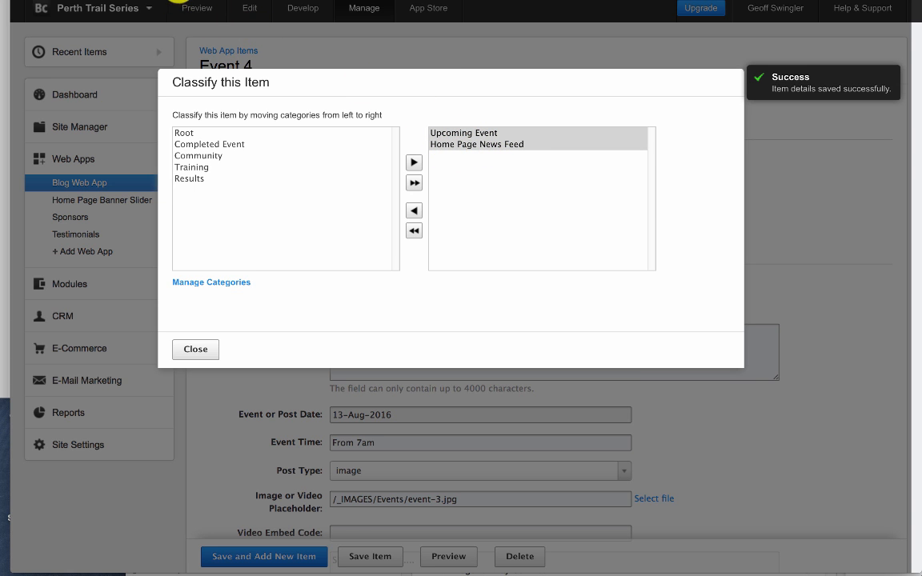
- Open the home page in the site preview and examine the Upcoming Events list and news feed for Event 4
click(177, 4)
click(132, 165)
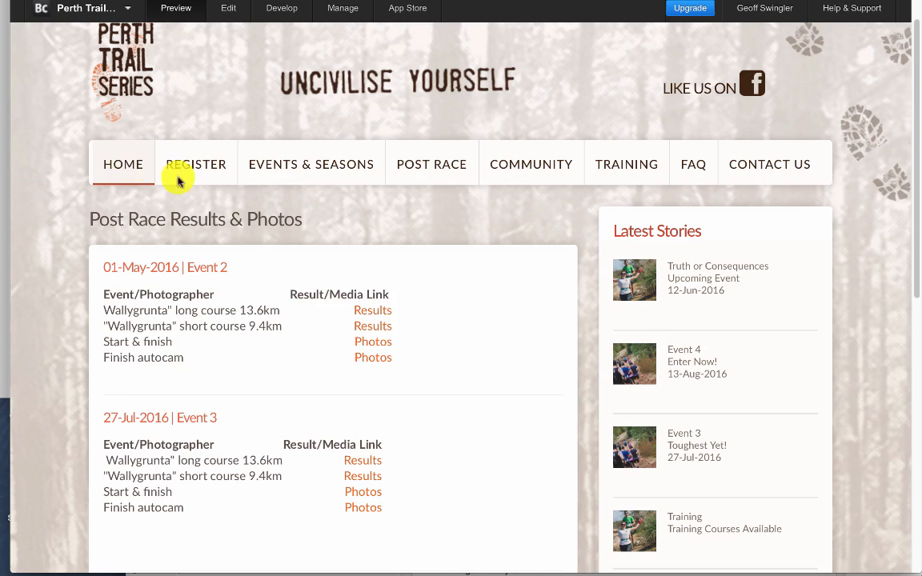
scroll(296, 376, down, 5)
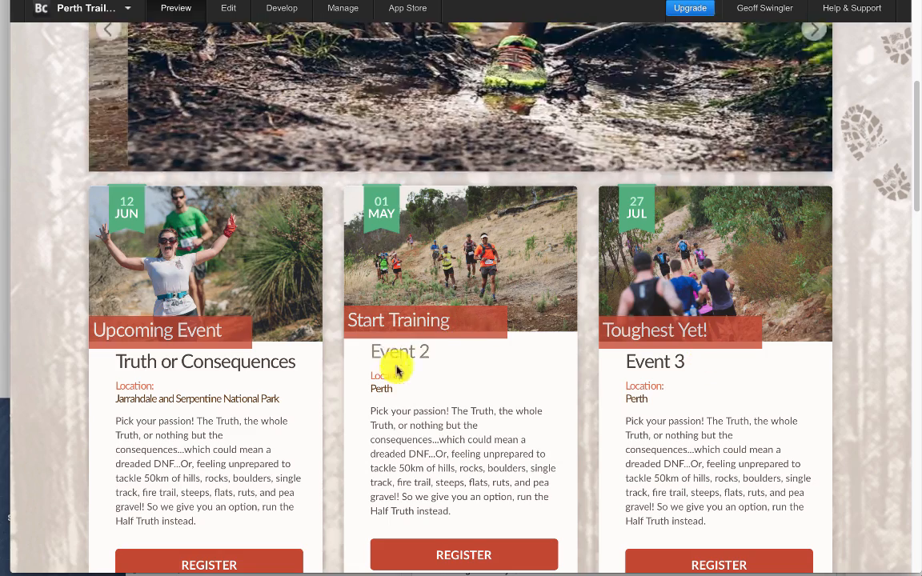
scroll(432, 369, down, 3)
scroll(462, 384, down, 4)
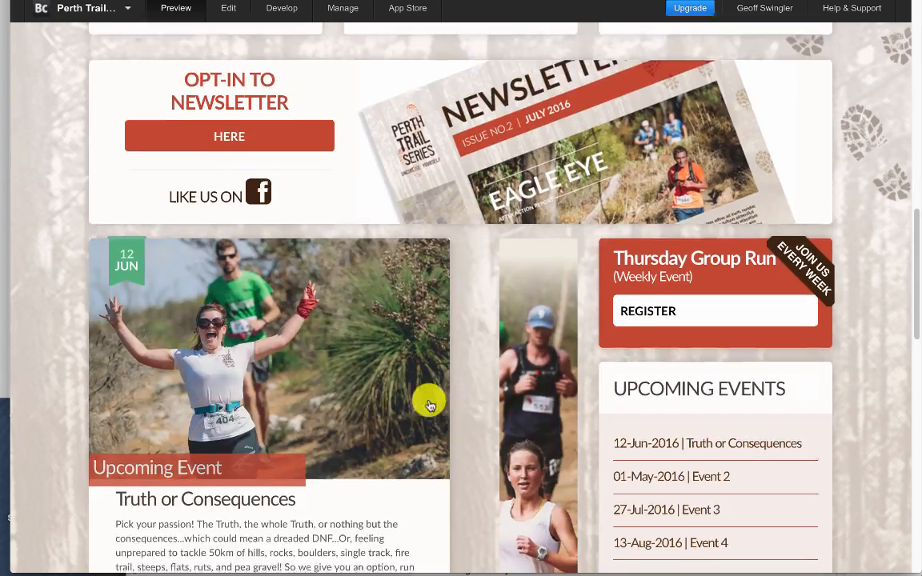
scroll(309, 324, down, 4)
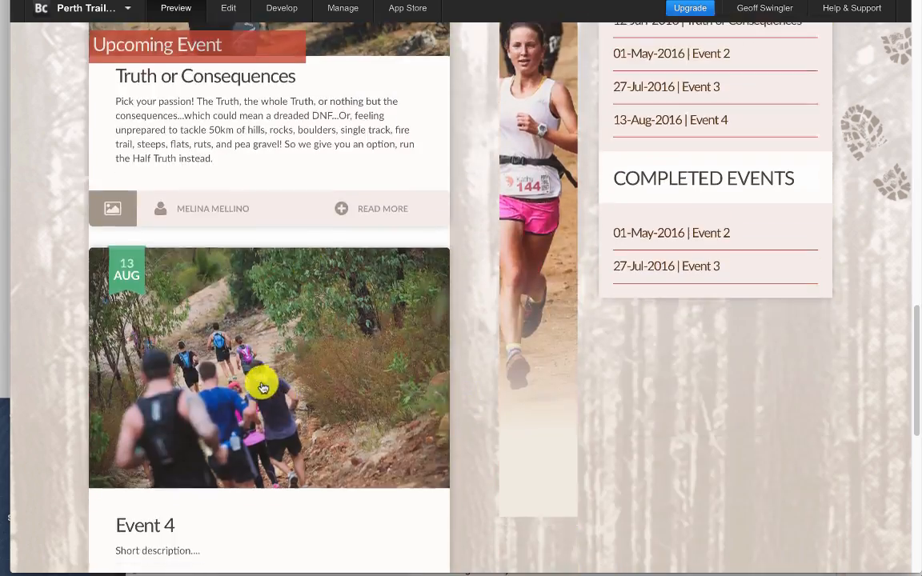
scroll(278, 324, down, 3)
scroll(249, 336, up, 3)
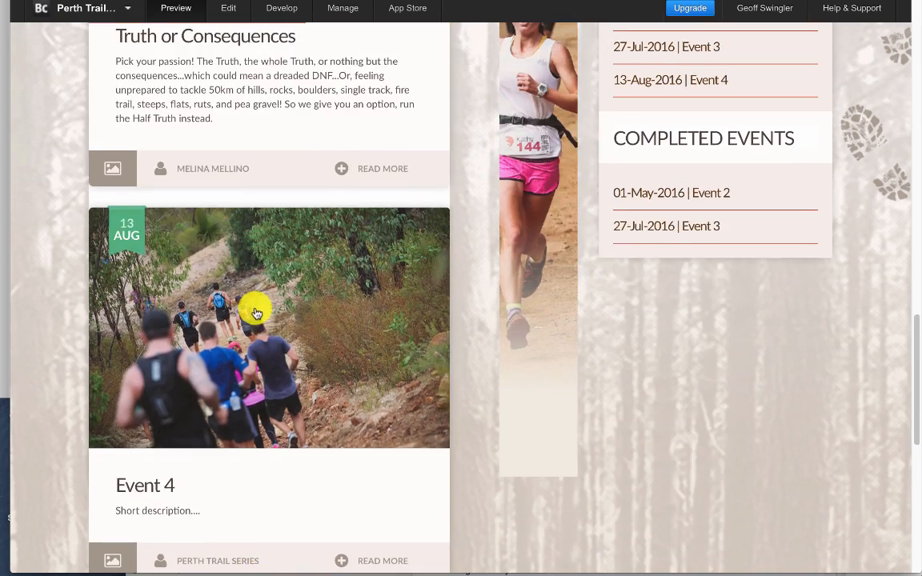
scroll(256, 310, up, 5)
scroll(241, 418, down, 1)
scroll(298, 346, up, 5)
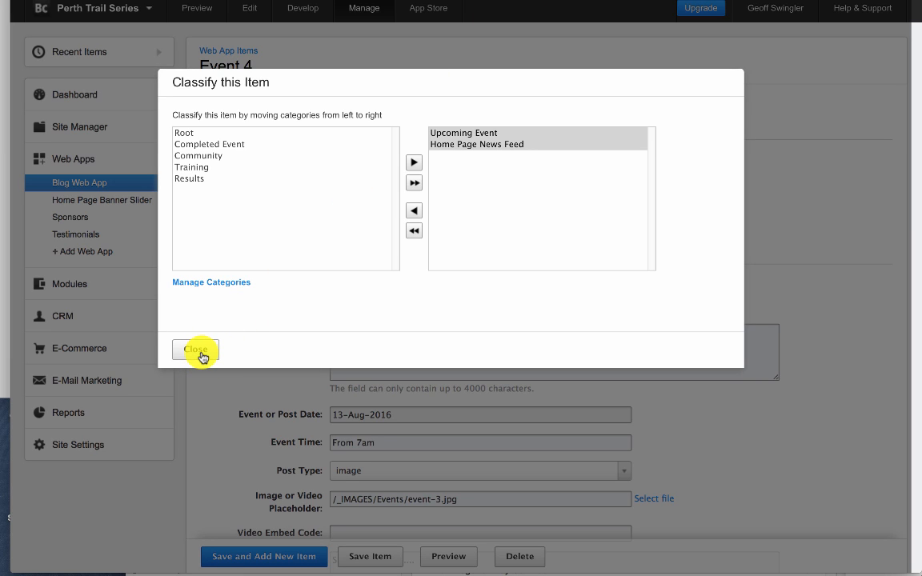
- Close the Event 4 classification and check the reloaded home page preview for Event 4 in the news feed and Upcoming Events list
click(201, 357)
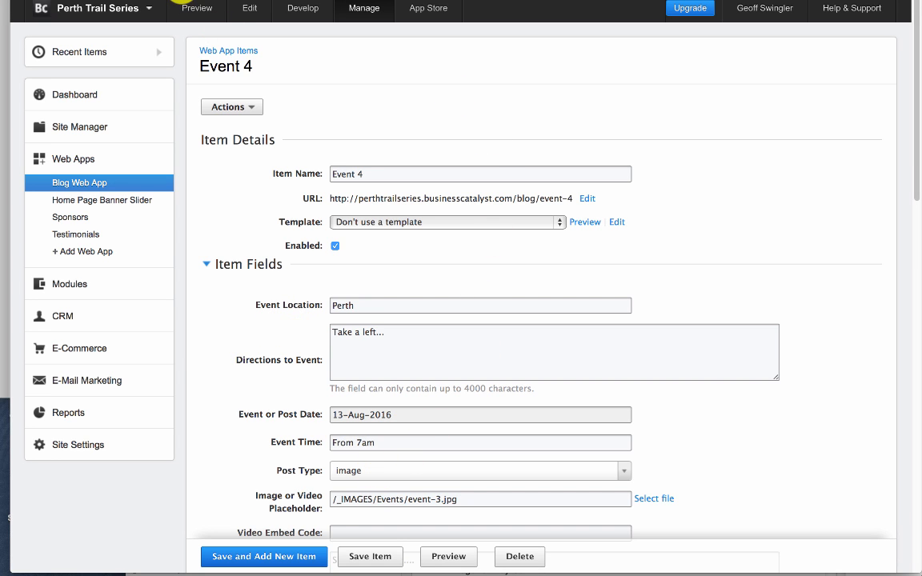
click(181, 5)
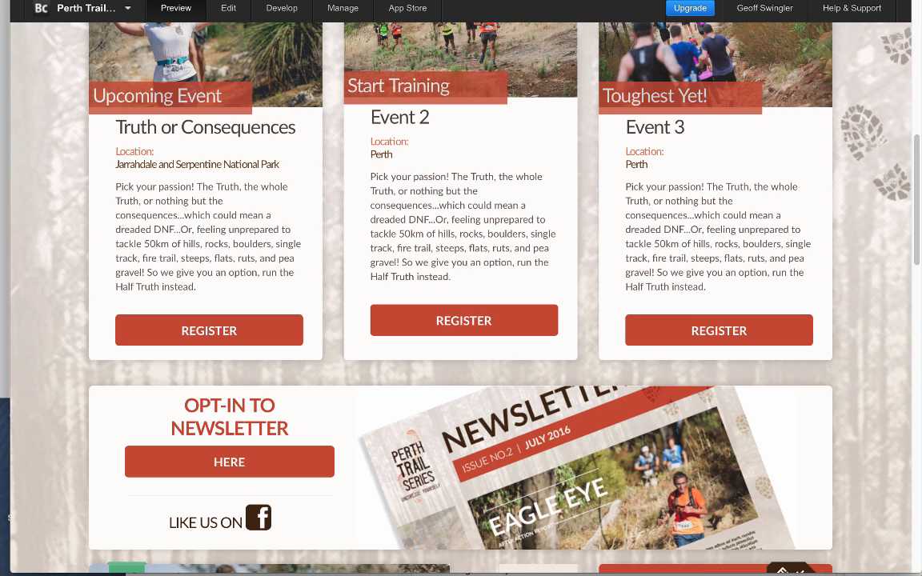
key(super+r)
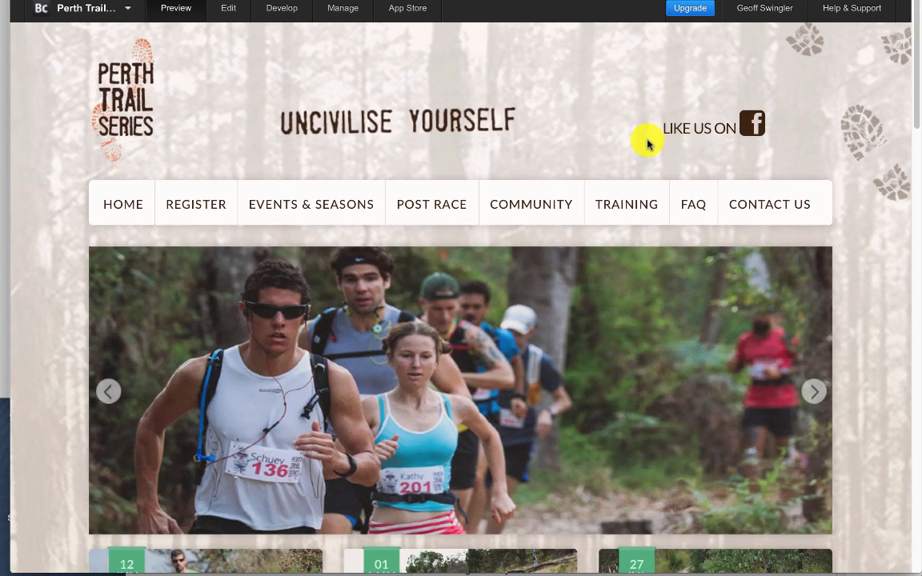
scroll(649, 143, down, 10)
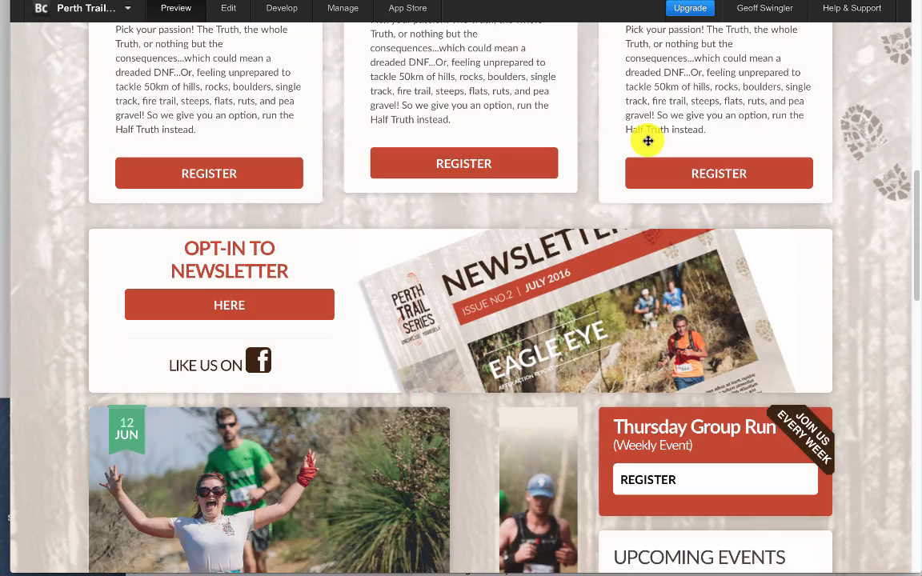
scroll(649, 141, down, 10)
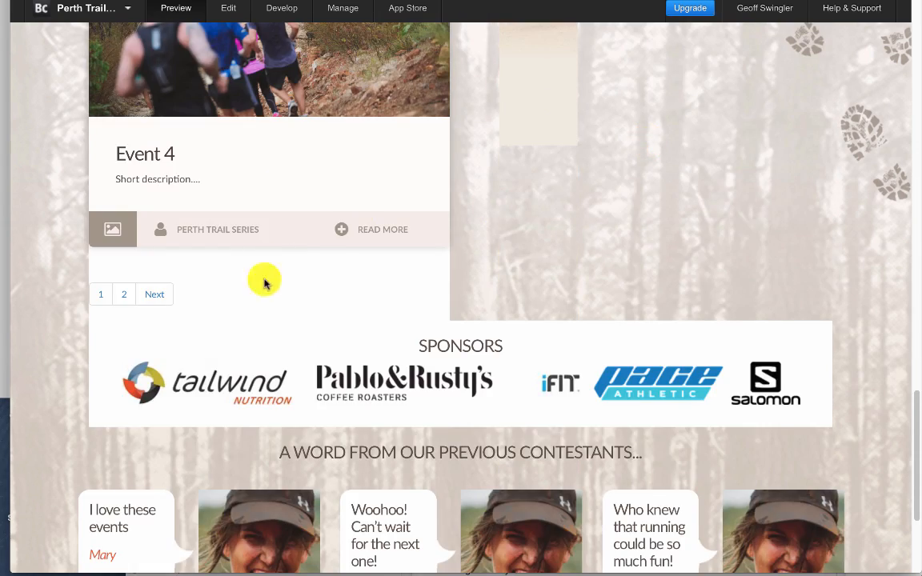
scroll(206, 191, up, 2)
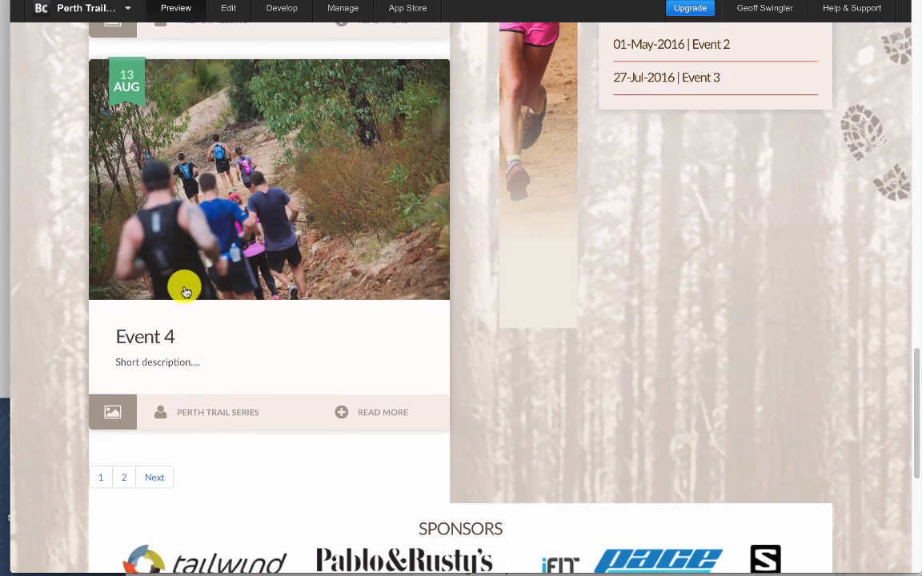
scroll(220, 340, up, 2)
scroll(222, 350, up, 8)
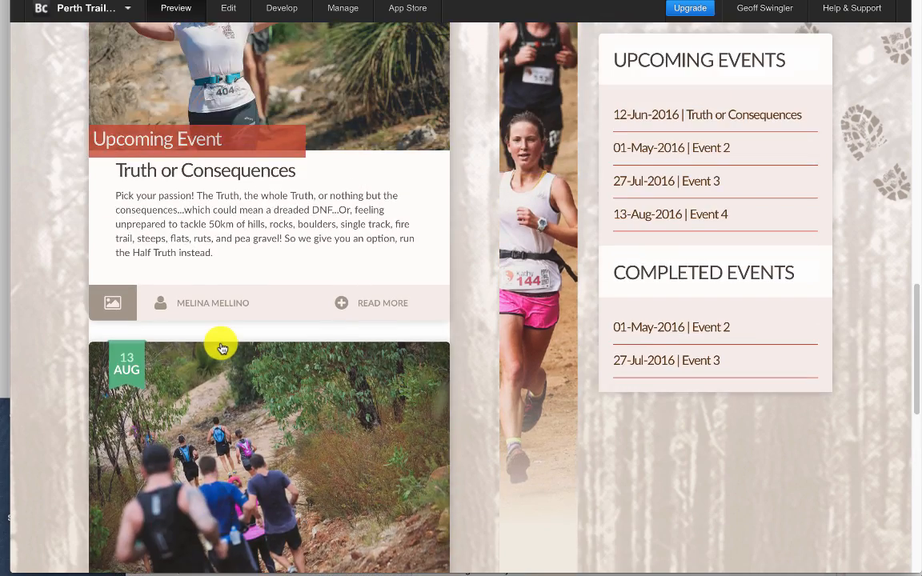
- Examine the three featured event cards beneath the banner slider on the home page
scroll(222, 346, up, 3)
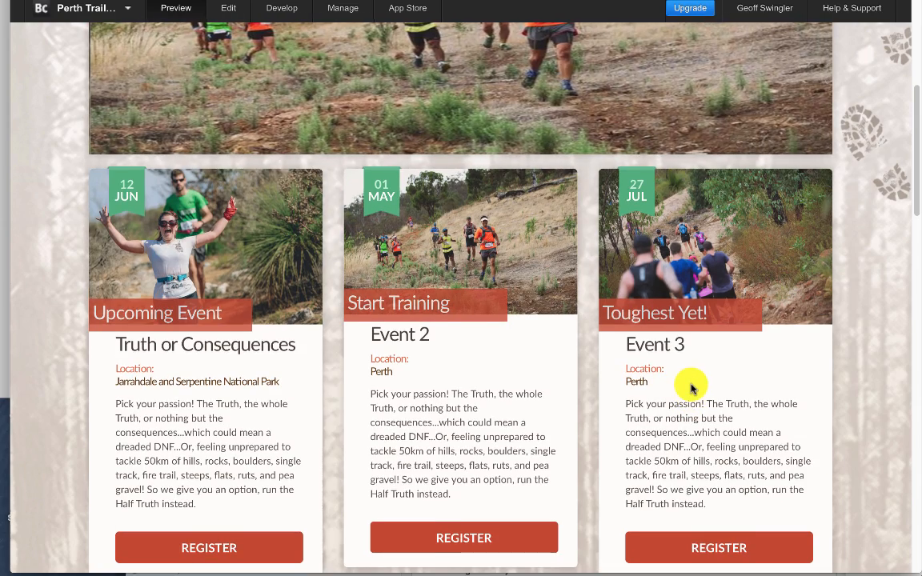
scroll(692, 388, up, 5)
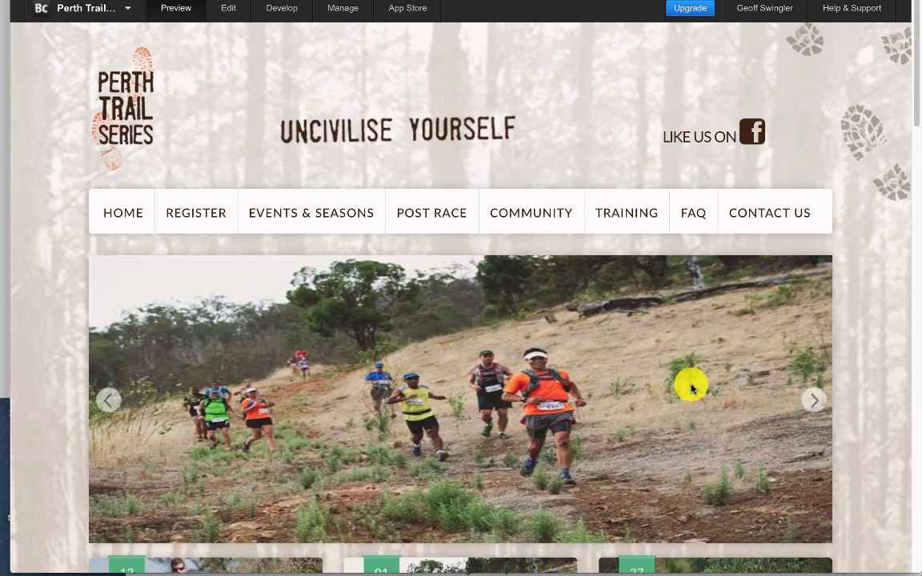
scroll(693, 390, down, 8)
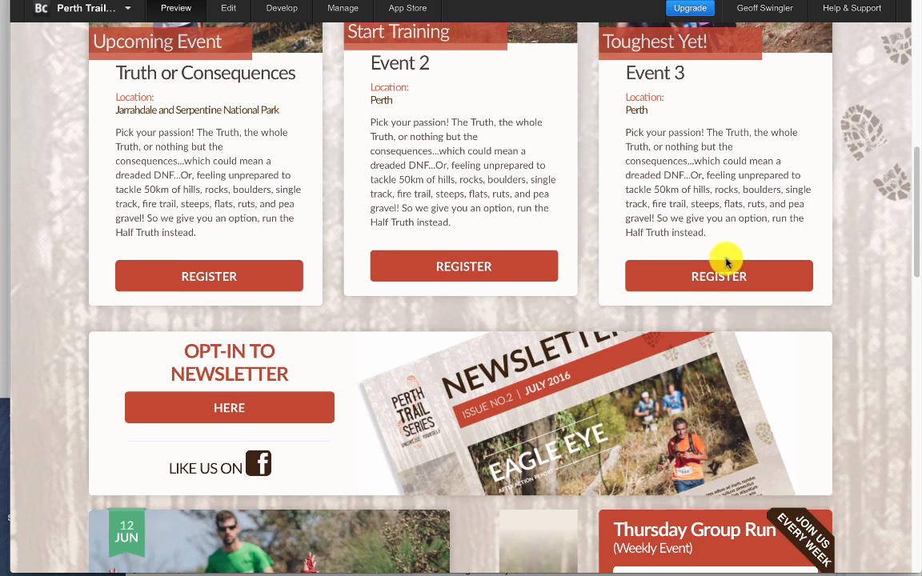
scroll(727, 264, up, 3)
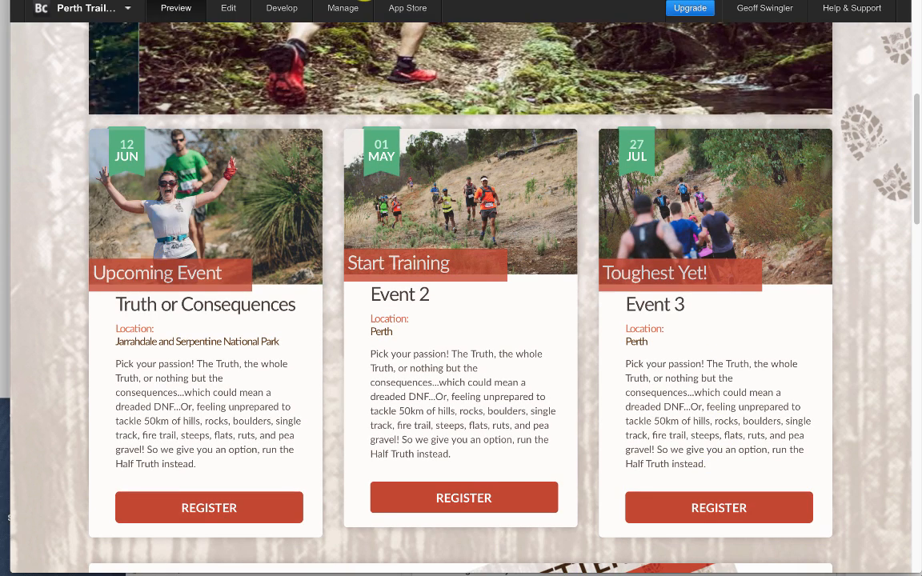
- Compare the Event 4 item's fields and description with its entry in the home page news feed
click(344, 8)
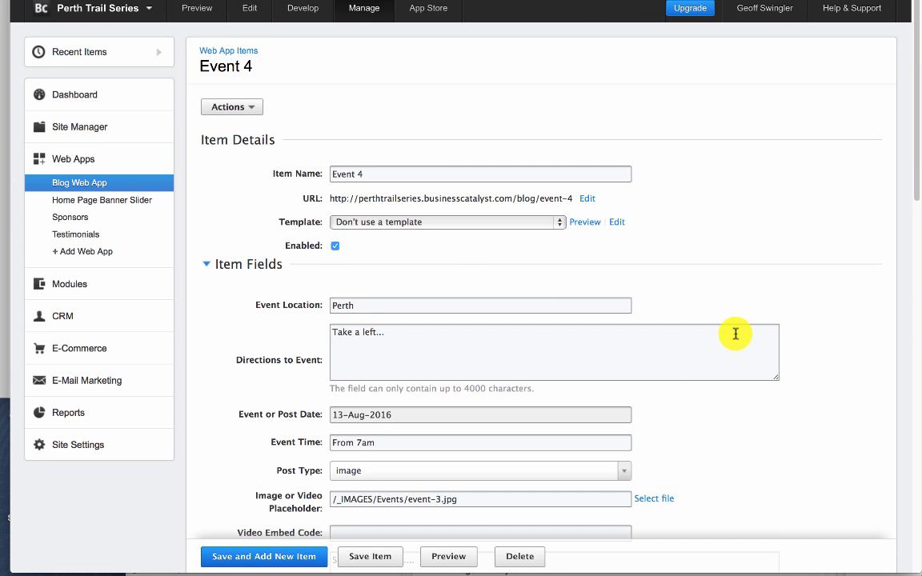
scroll(735, 334, down, 15)
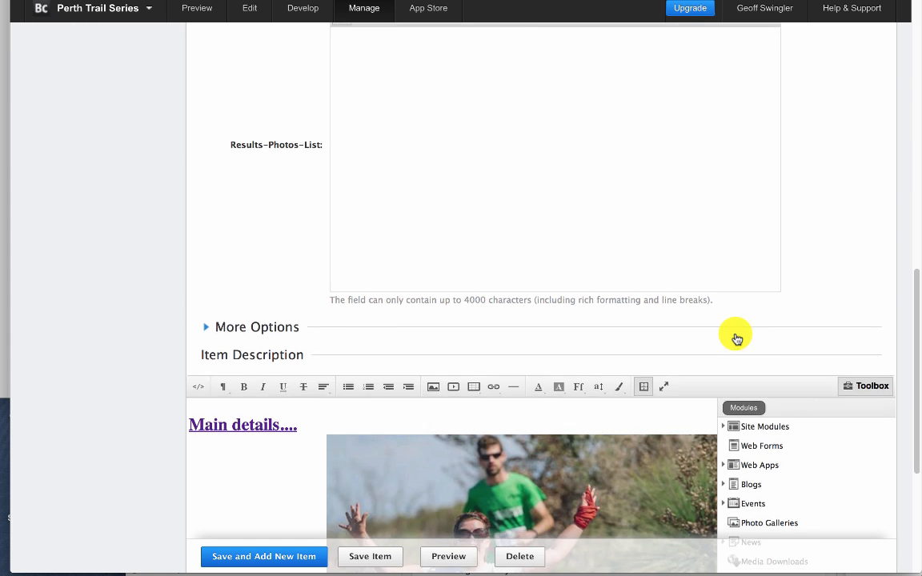
scroll(736, 334, up, 15)
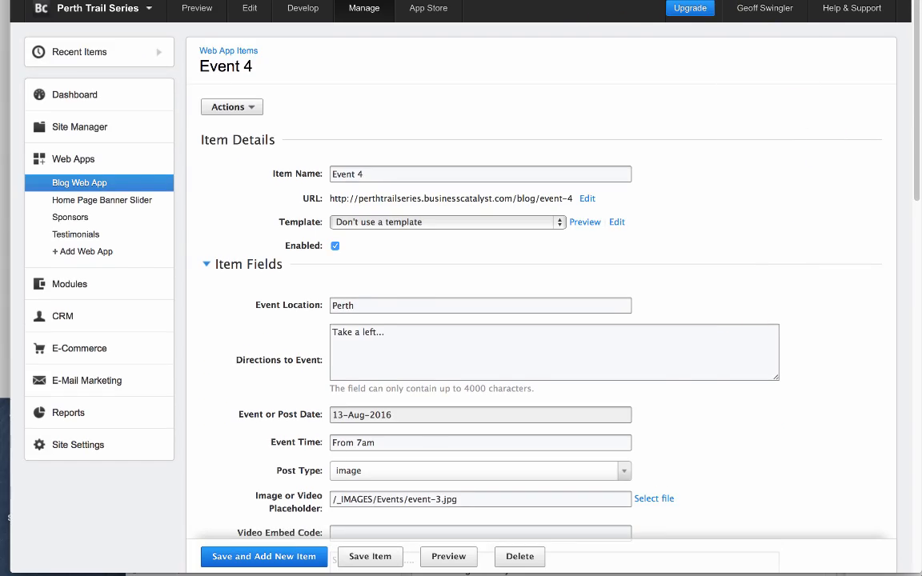
click(197, 8)
scroll(276, 322, down, 2)
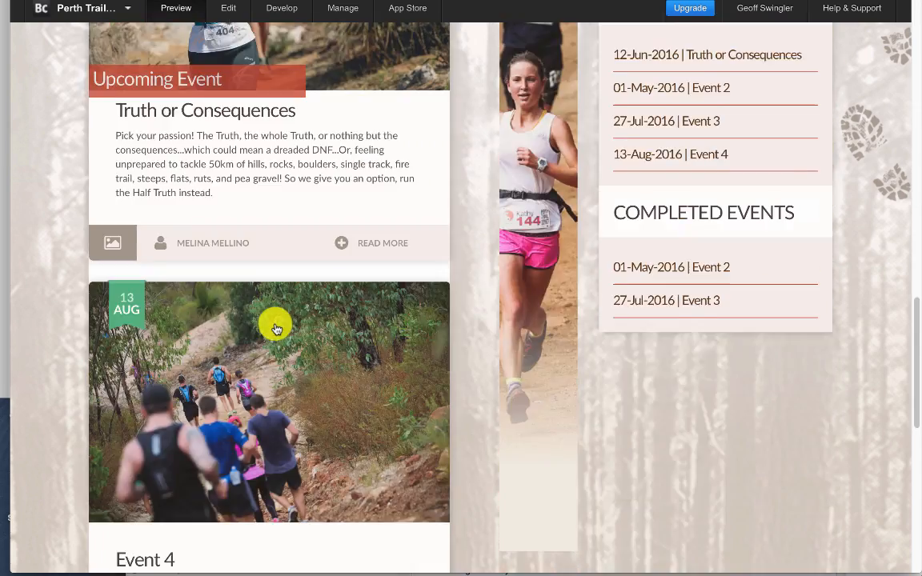
scroll(277, 328, down, 8)
scroll(273, 324, up, 4)
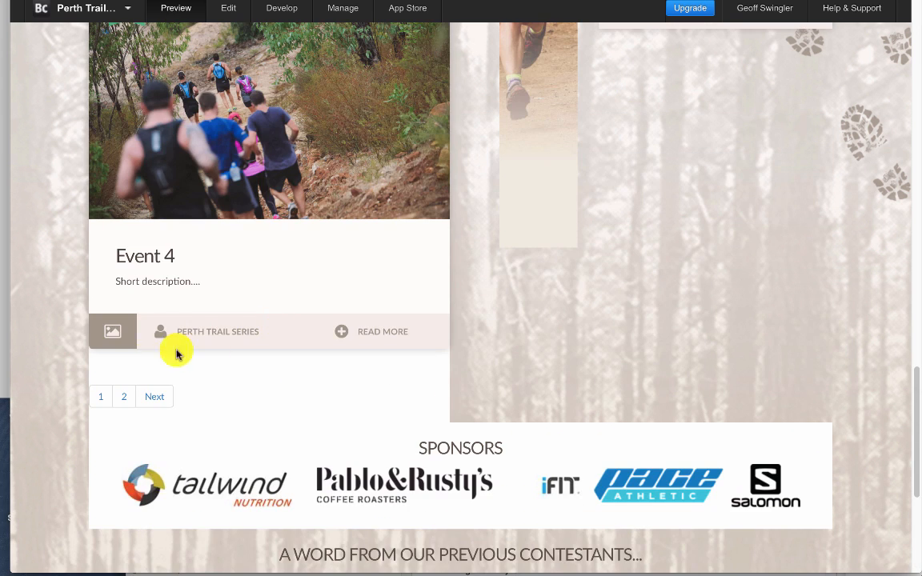
scroll(180, 337, up, 3)
scroll(185, 309, down, 1)
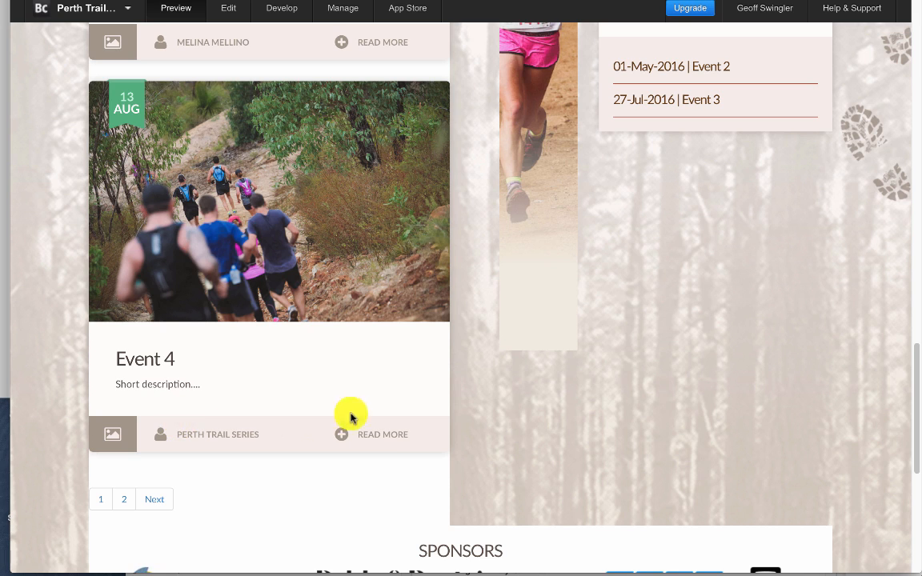
- Open the full Event 4 post from the news feed and examine its main details and images
click(429, 438)
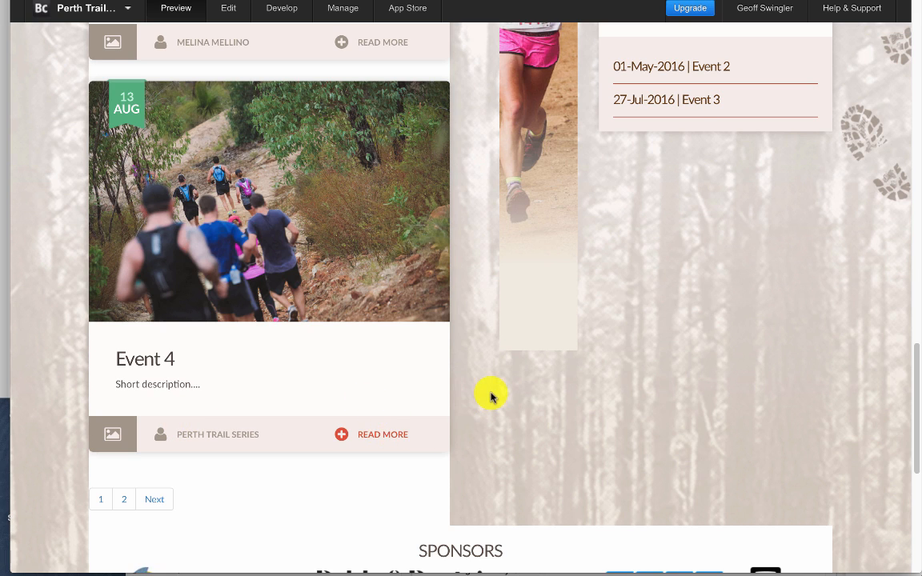
scroll(438, 393, down, 3)
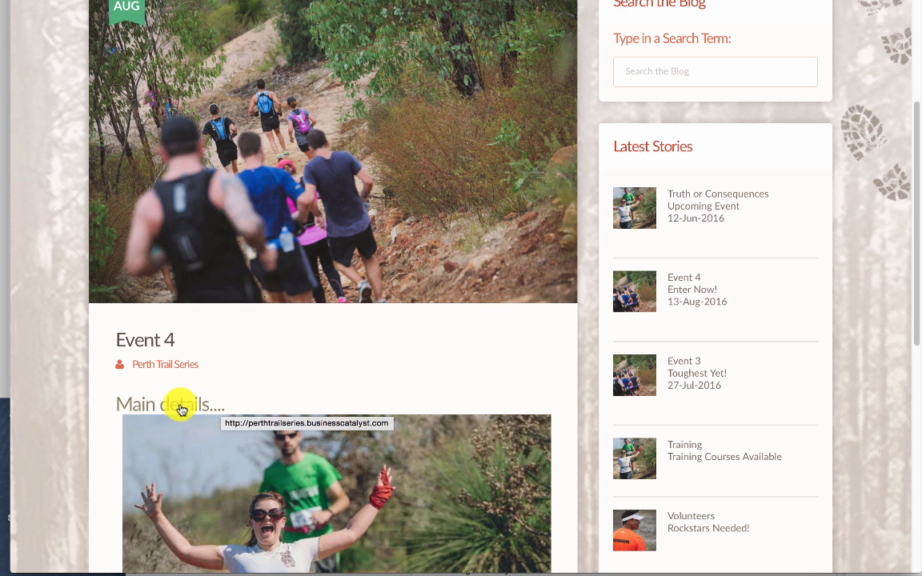
scroll(190, 411, down, 3)
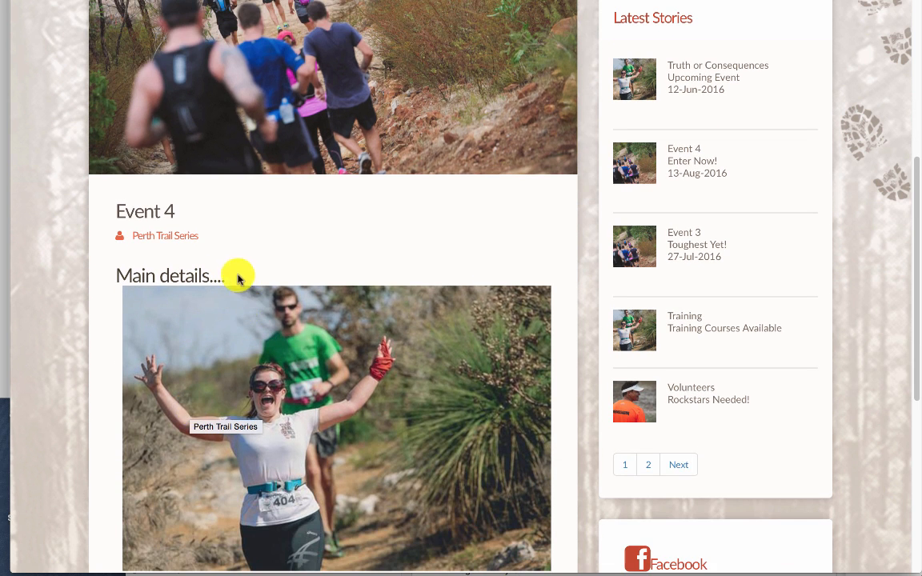
scroll(340, 368, down, 2)
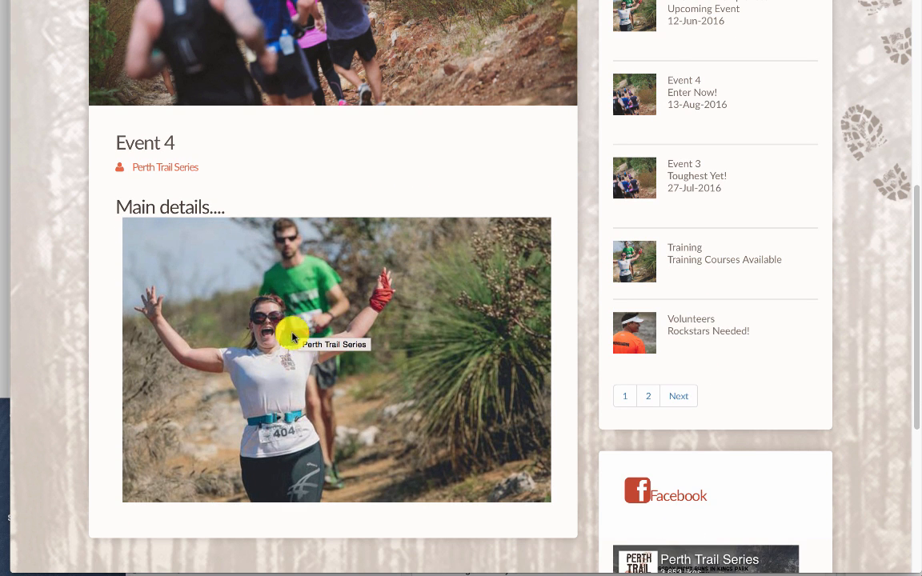
scroll(316, 345, down, 1)
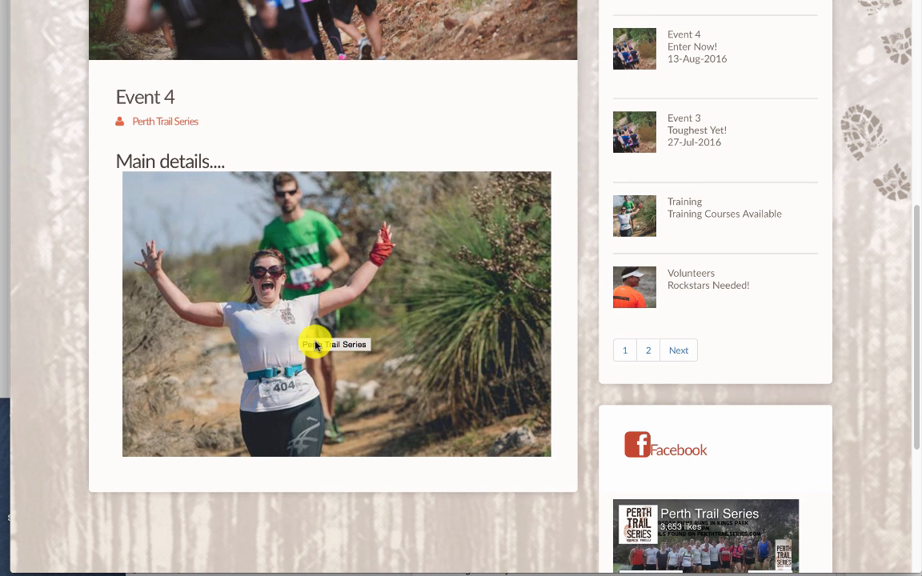
scroll(317, 346, up, 4)
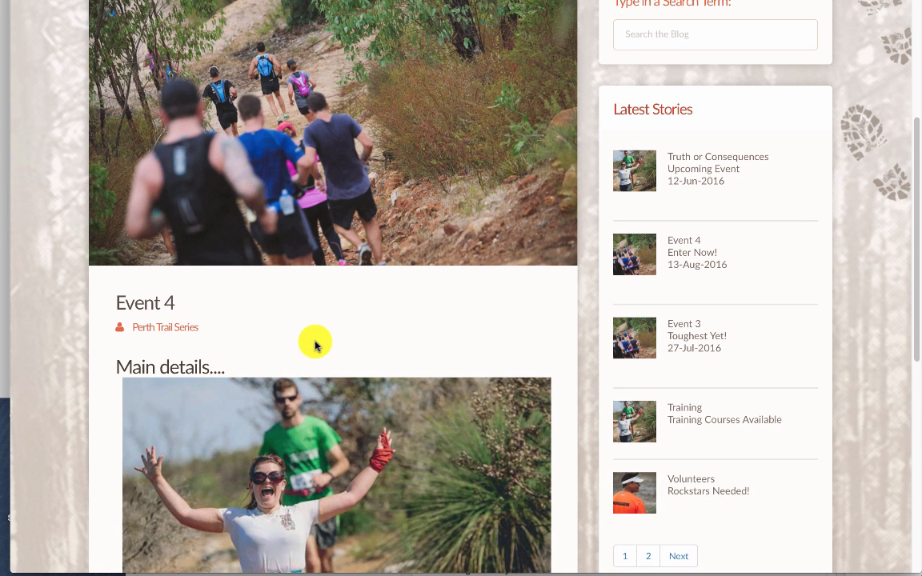
- Examine Event 4's title, tagline and date in the post page's Latest Stories list
scroll(346, 367, down, 1)
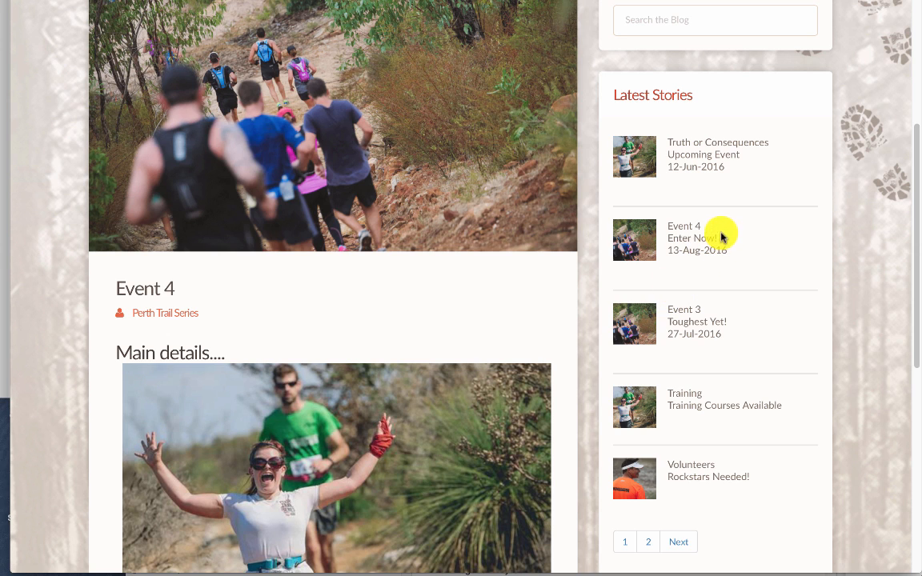
drag(731, 237, 673, 232)
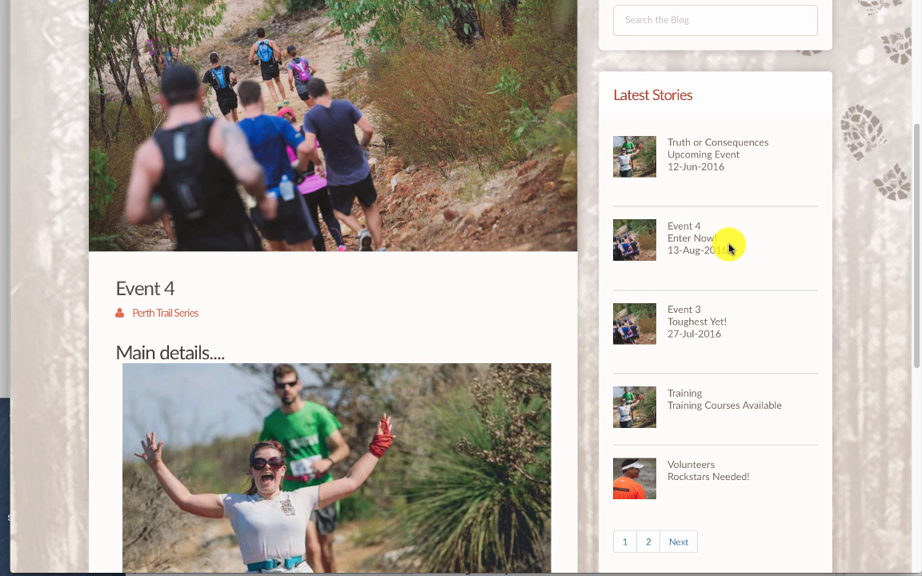
scroll(678, 329, down, 1)
- Return to the site's home page and review the featured event cards again
scroll(679, 329, up, 4)
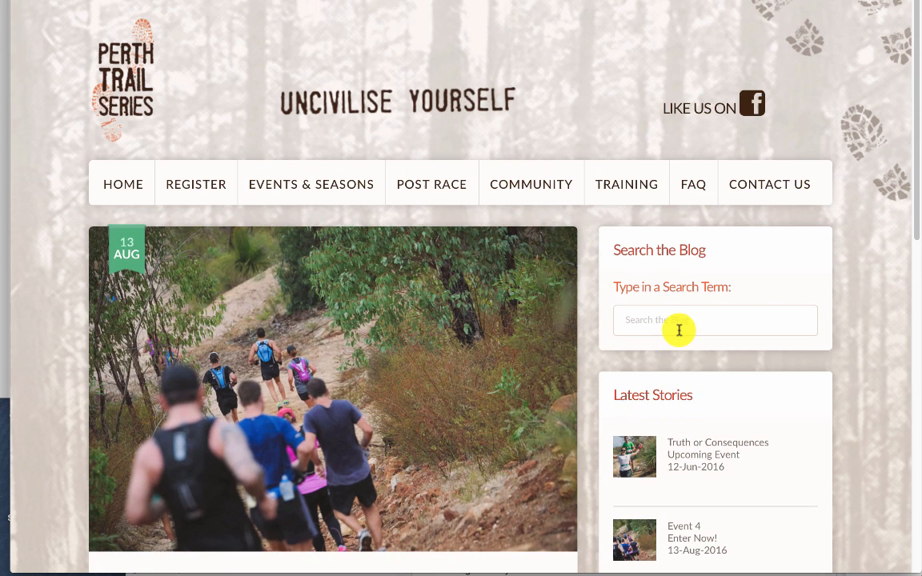
click(142, 189)
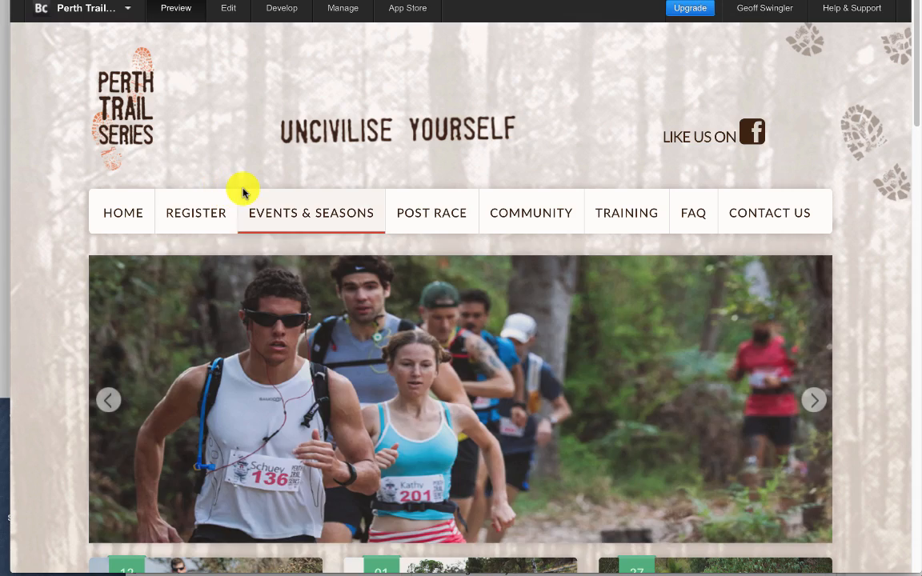
scroll(245, 192, down, 7)
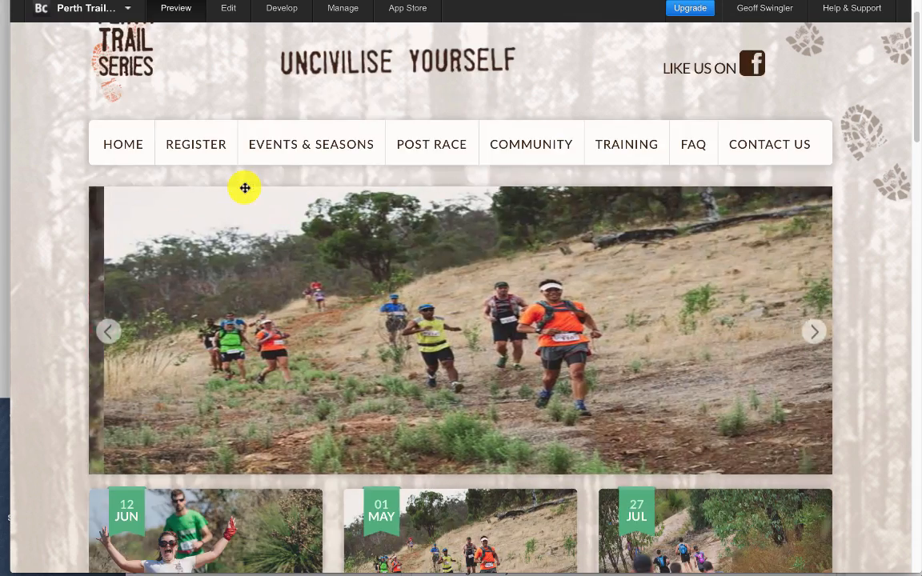
scroll(251, 189, up, 1)
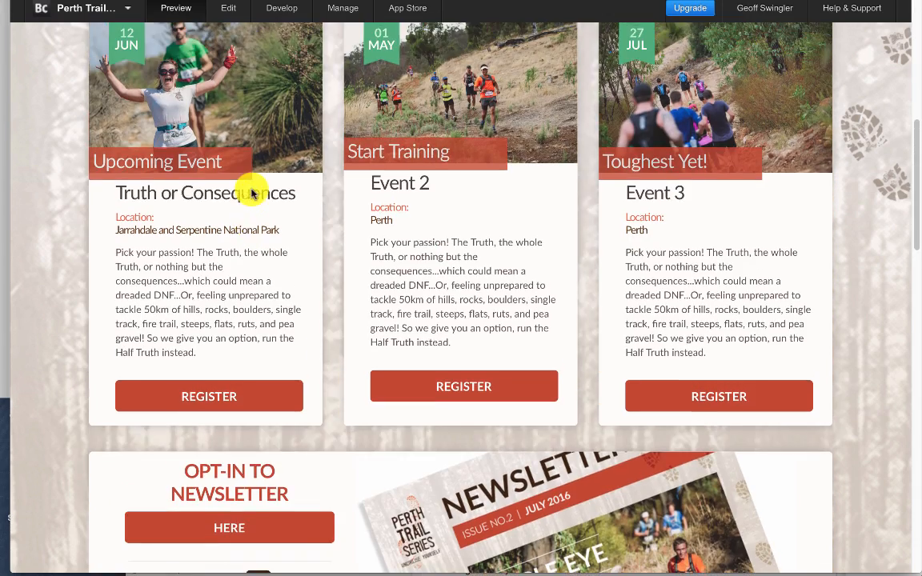
scroll(353, 215, up, 1)
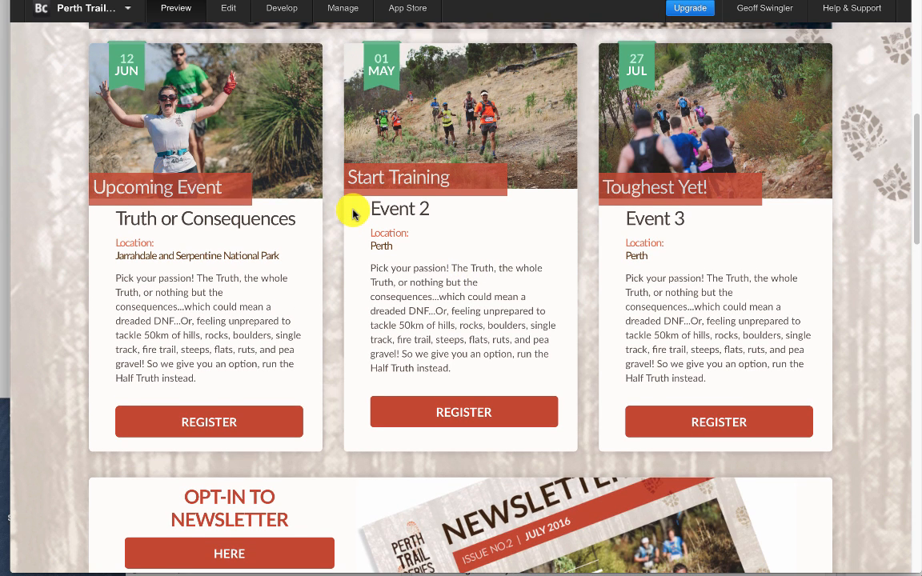